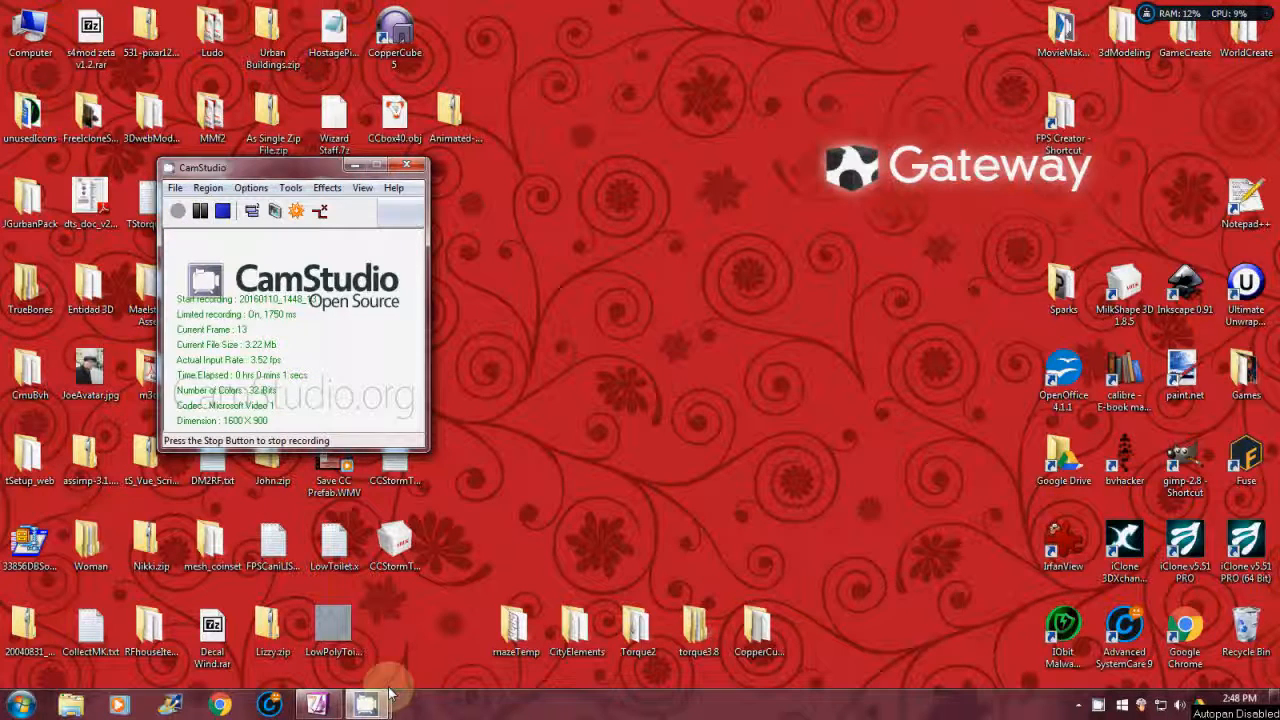
# Restore the trueSpace window from the taskbar over the desktop
pyautogui.click(322, 704)
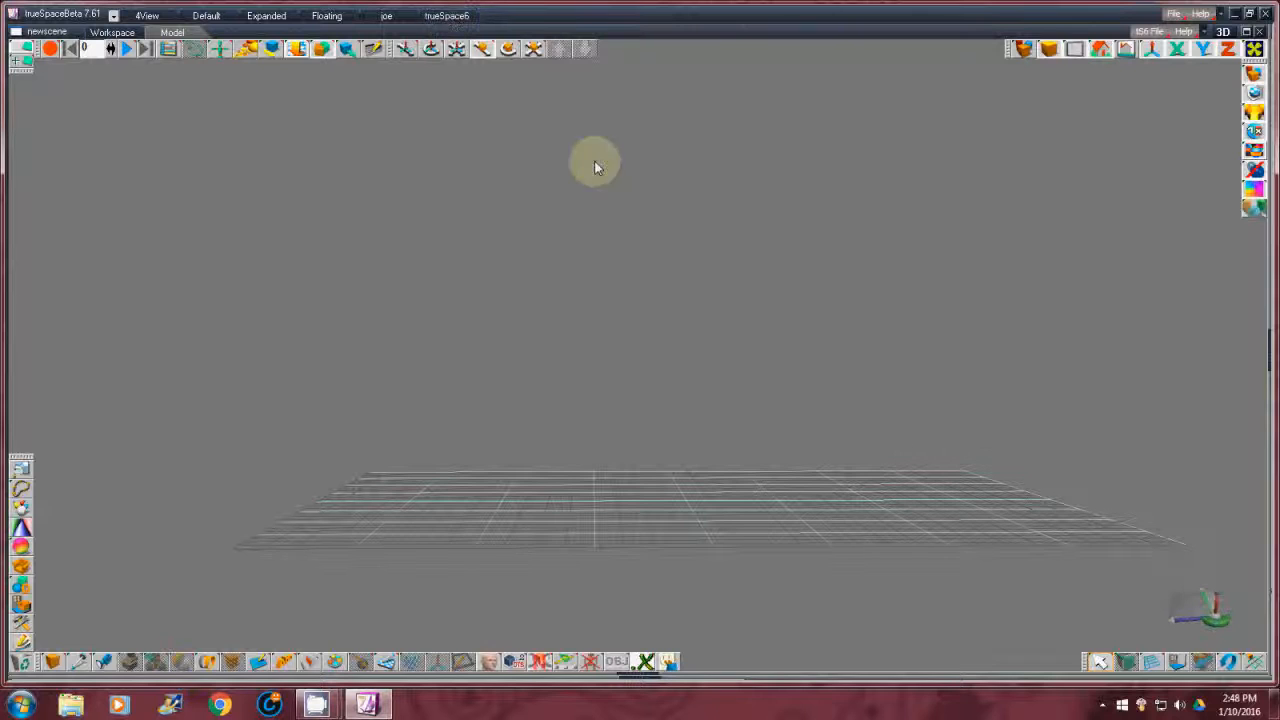
# Place the GothGirl character from the Objects library onto the grid and close the library
pyautogui.moveTo(1210, 610); pyautogui.dragTo(1222, 635)
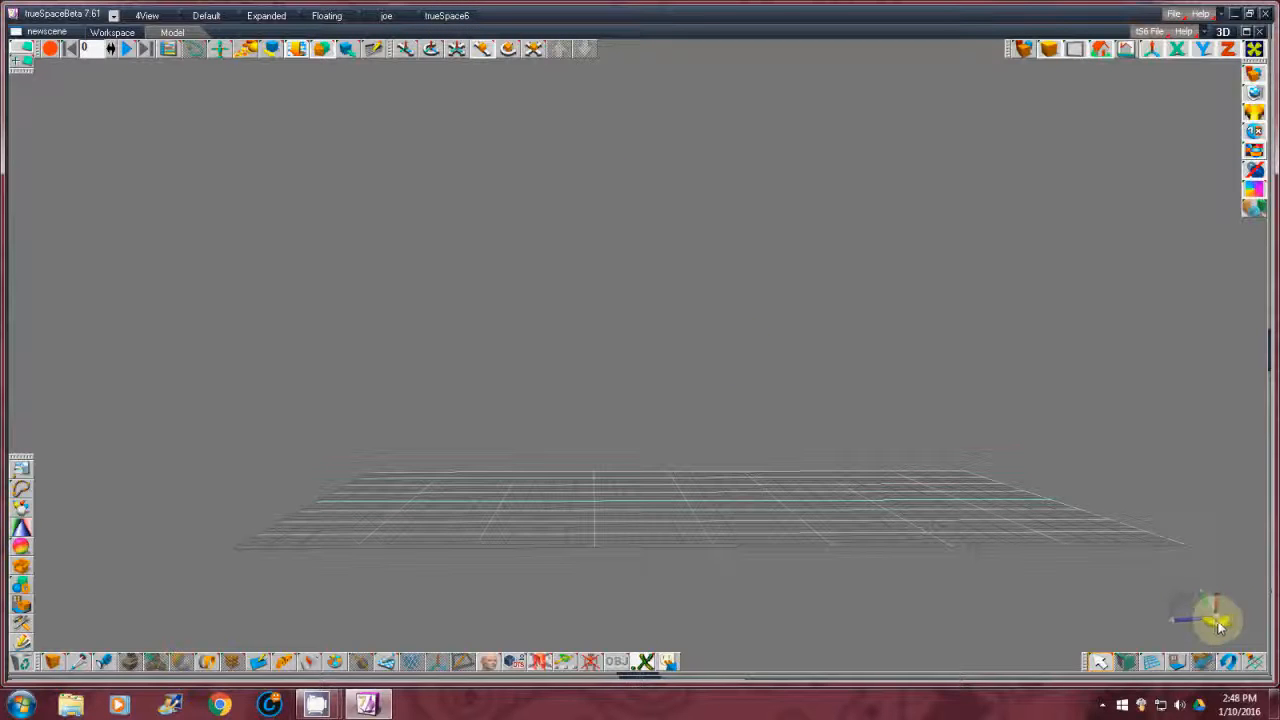
pyautogui.moveTo(640, 360); pyautogui.dragTo(640, 360, button='middle')
pyautogui.scroll(3, 640, 360)
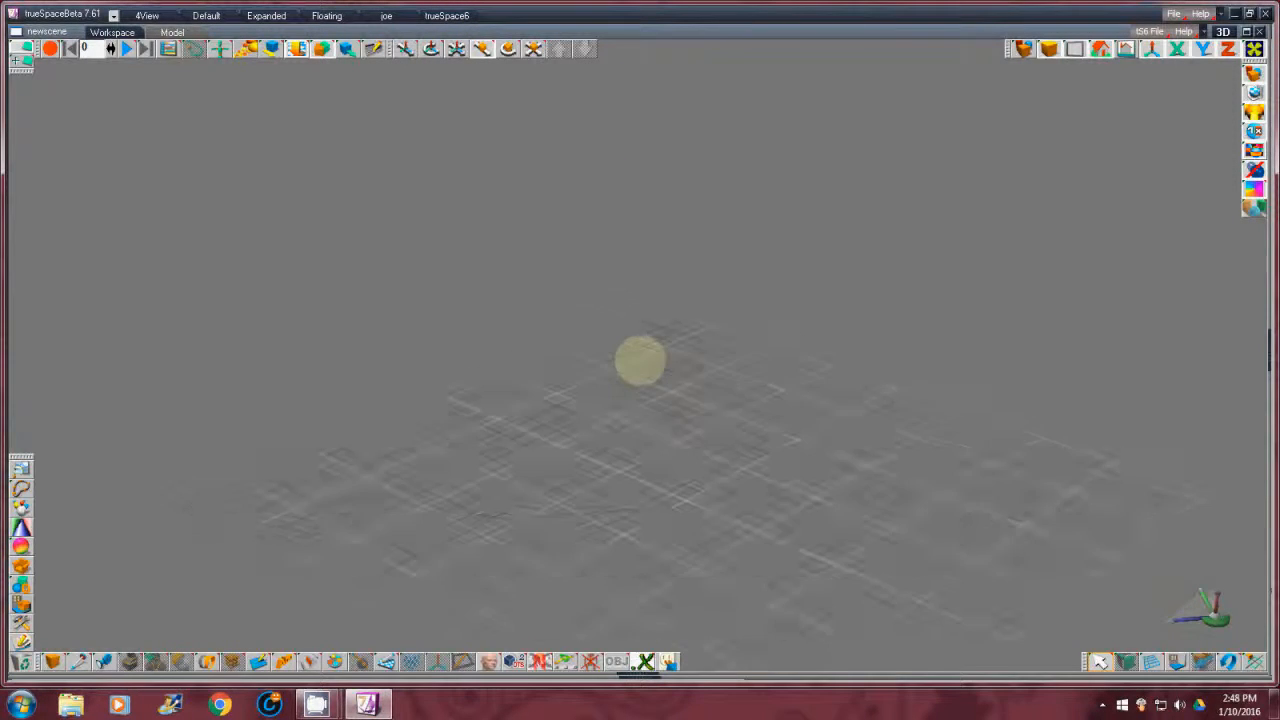
pyautogui.scroll(2, 640, 360)
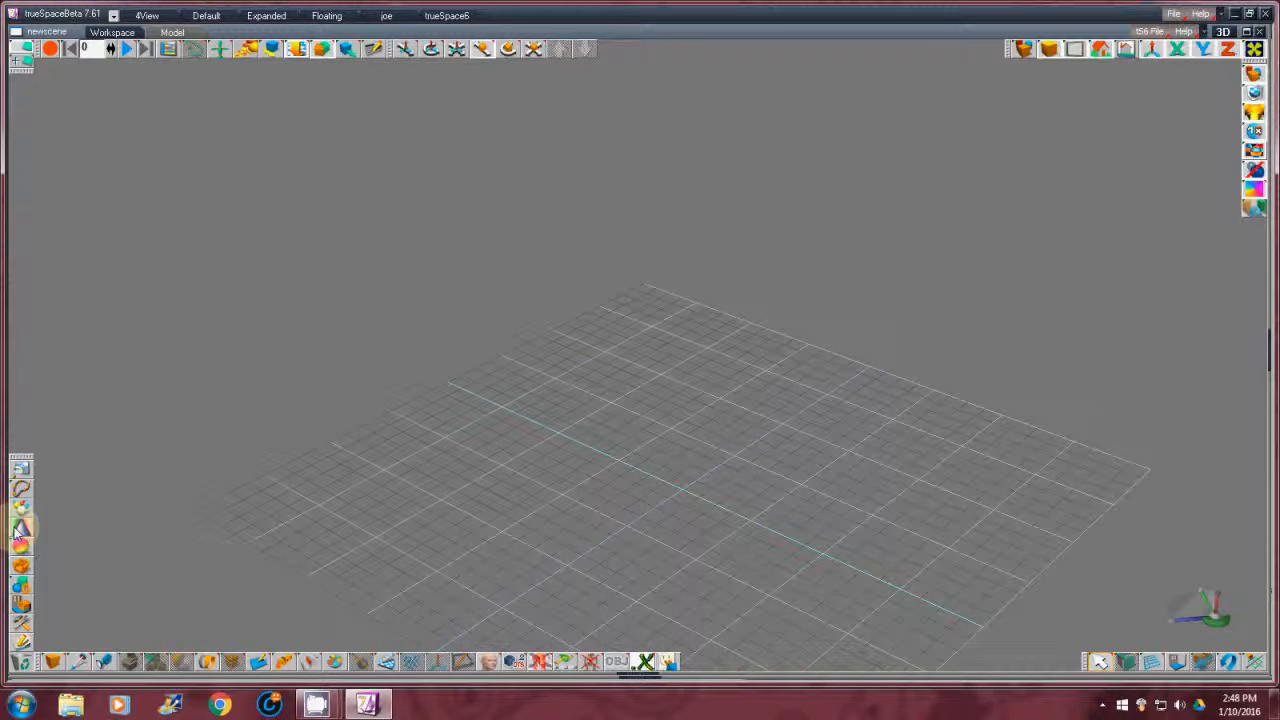
pyautogui.click(22, 566)
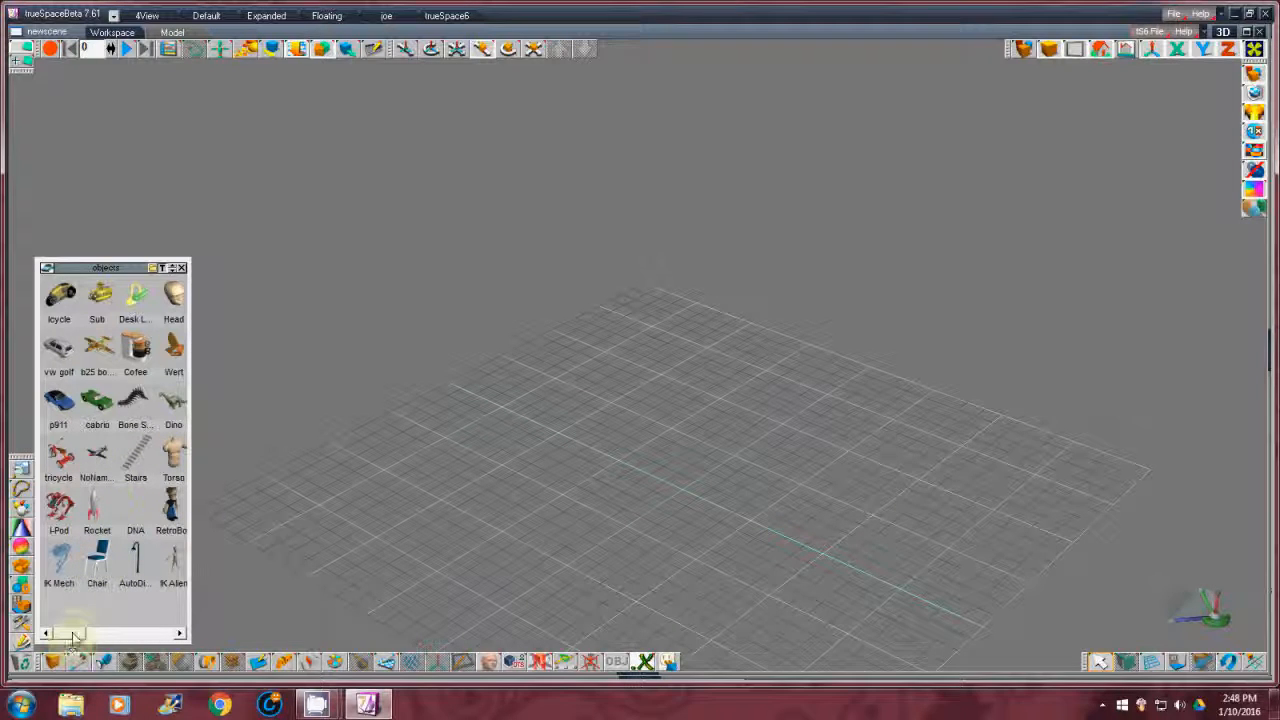
pyautogui.moveTo(74, 637); pyautogui.dragTo(162, 632)
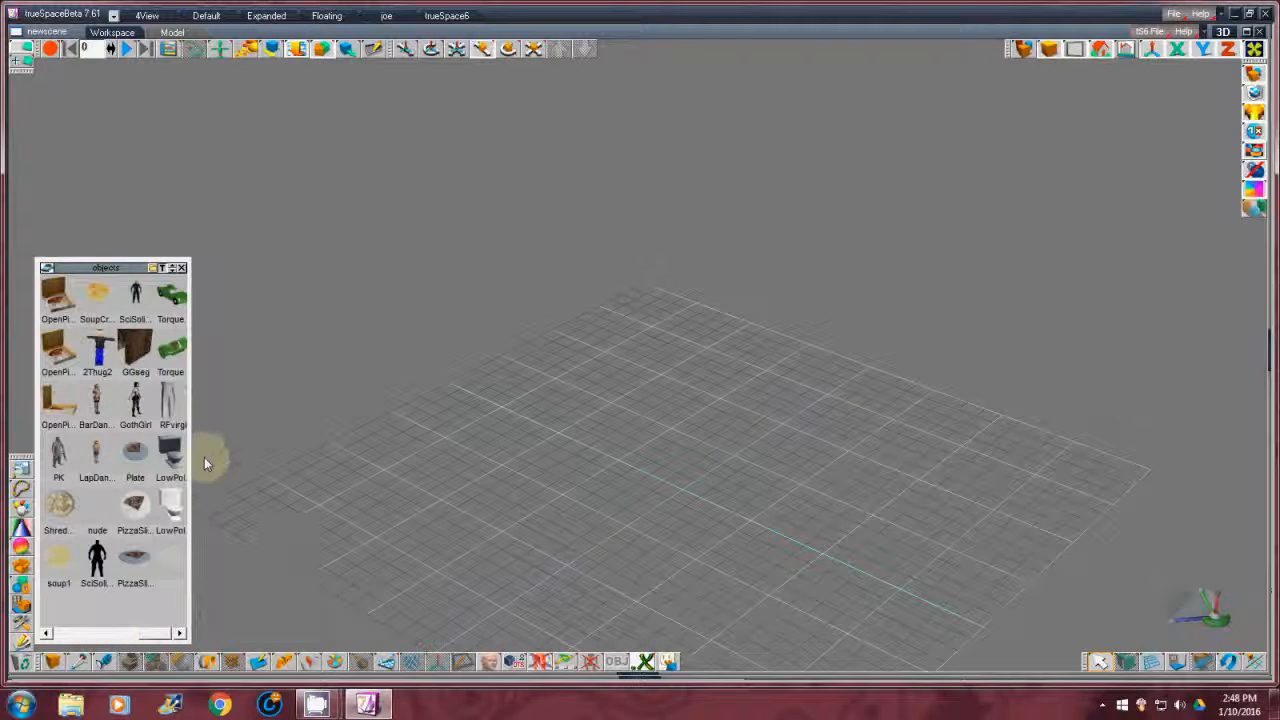
pyautogui.doubleClick(133, 402)
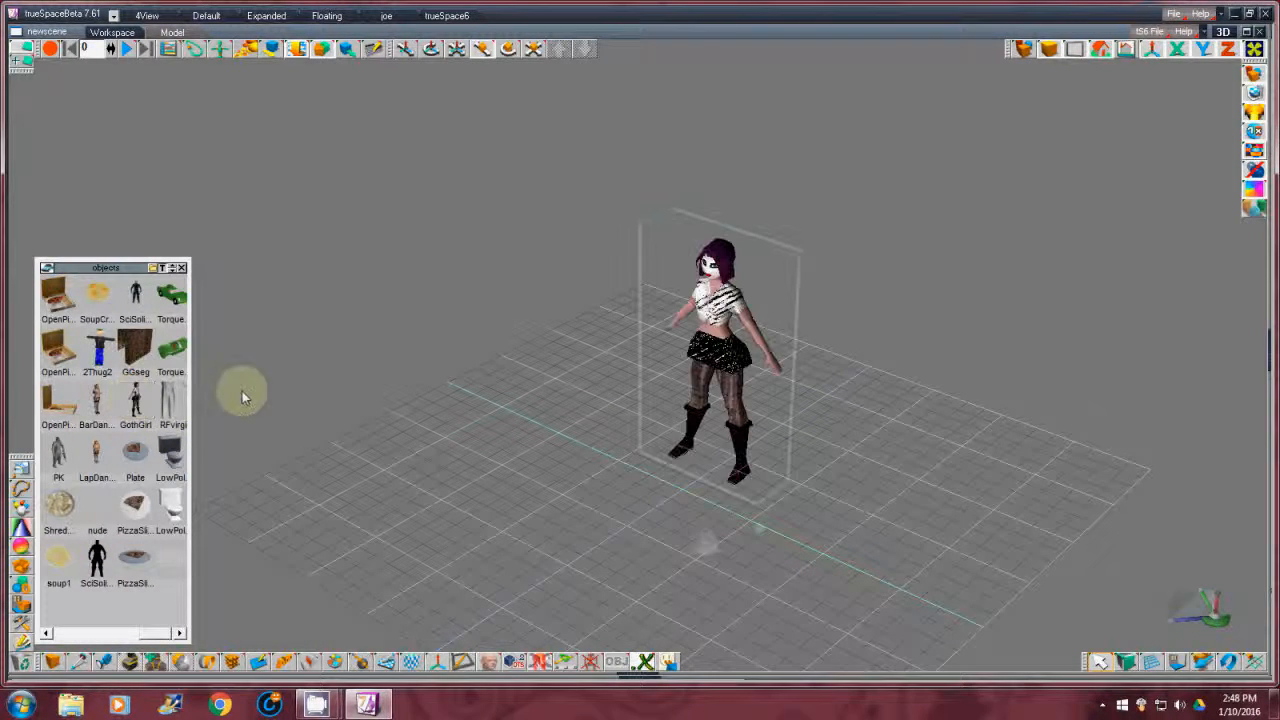
pyautogui.click(182, 268)
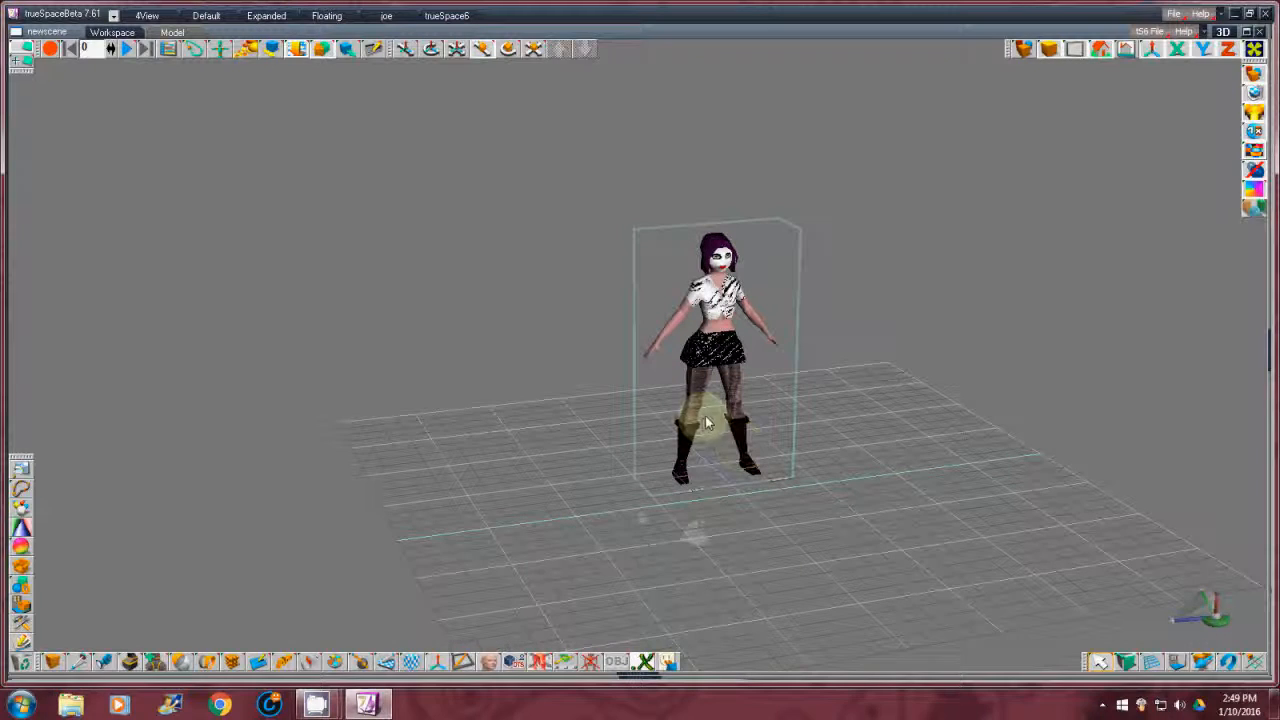
# Show the character's Object Info and scale her up to about 18 units tall
pyautogui.click(1100, 663)
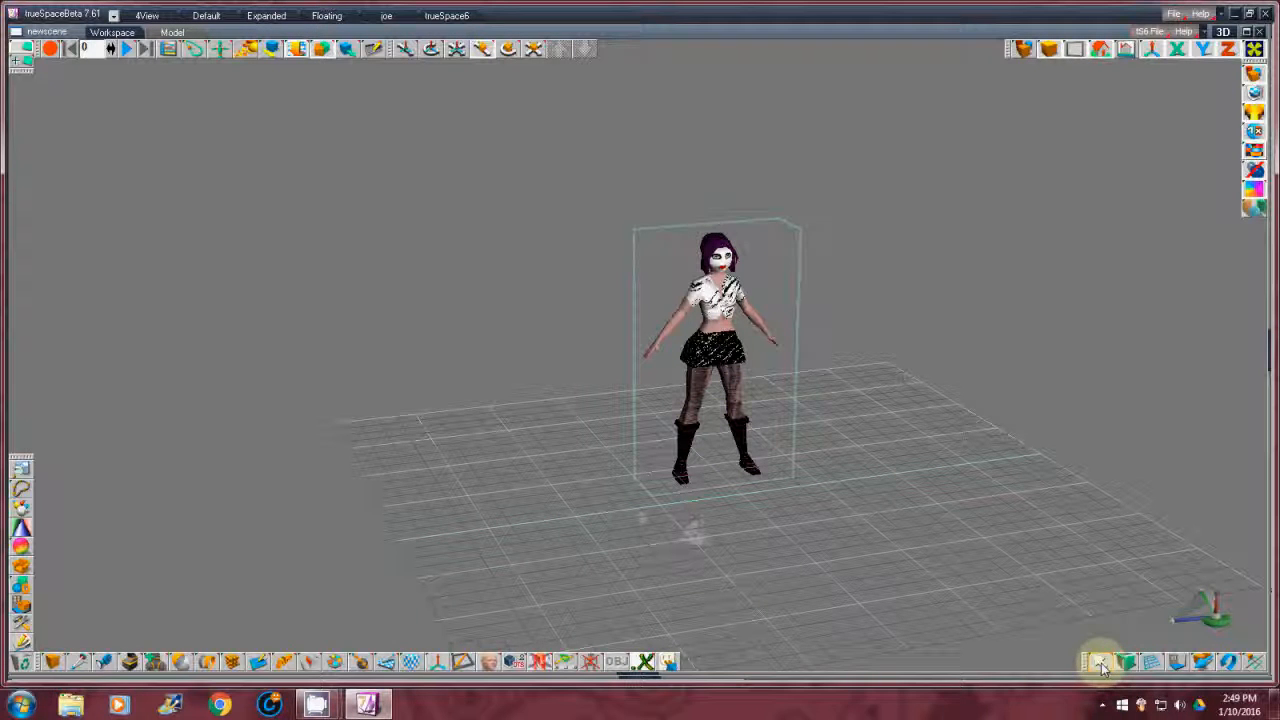
pyautogui.click(1100, 665)
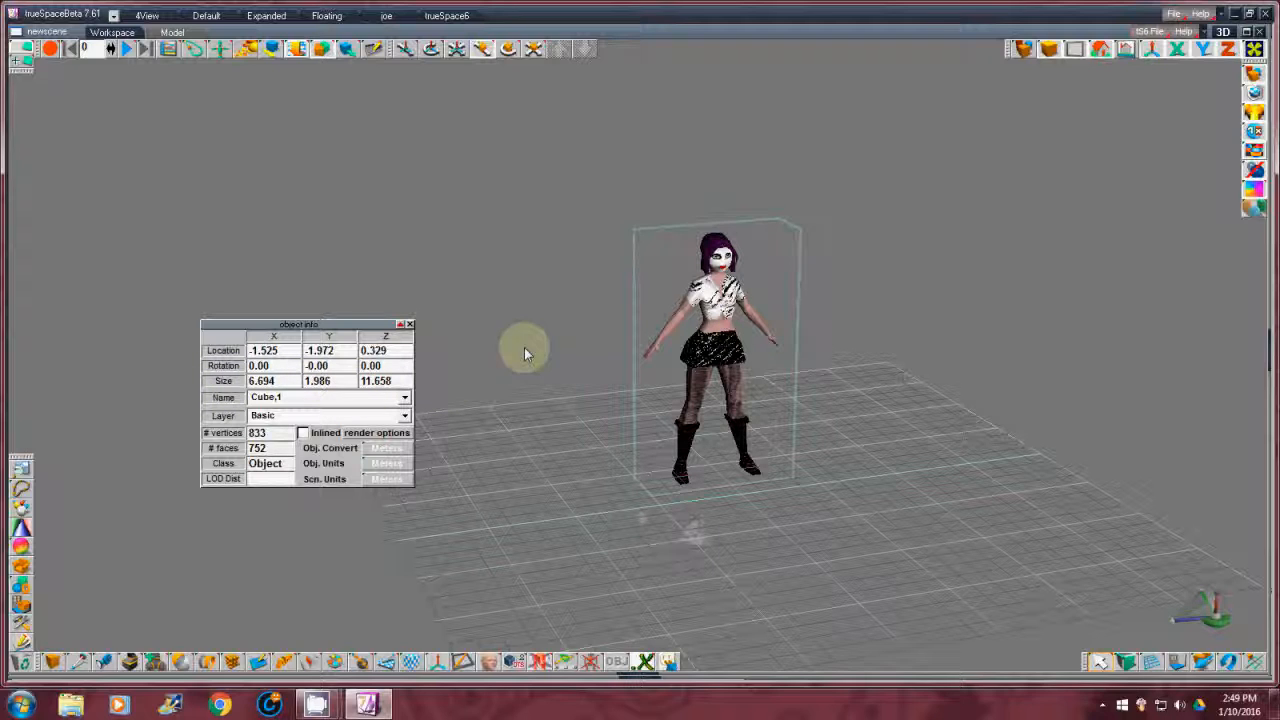
pyautogui.click(395, 381)
pyautogui.moveTo(640, 359); pyautogui.dragTo(640, 360)
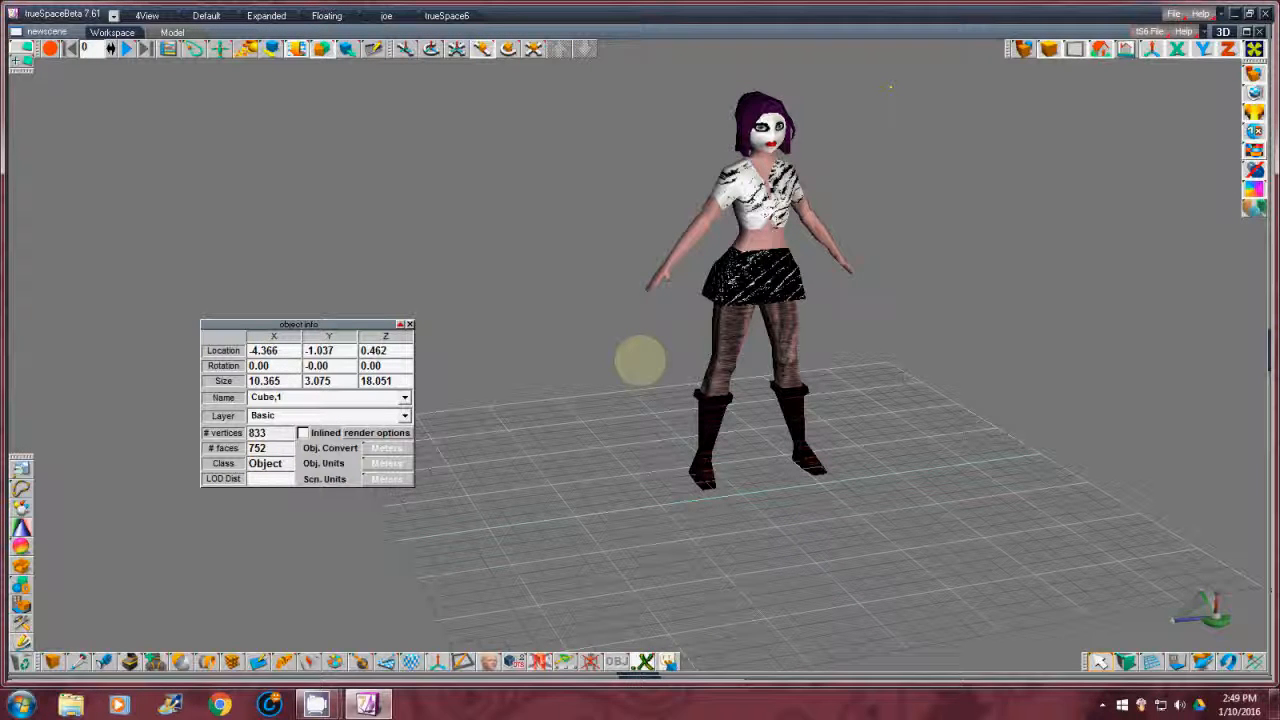
pyautogui.click(814, 249)
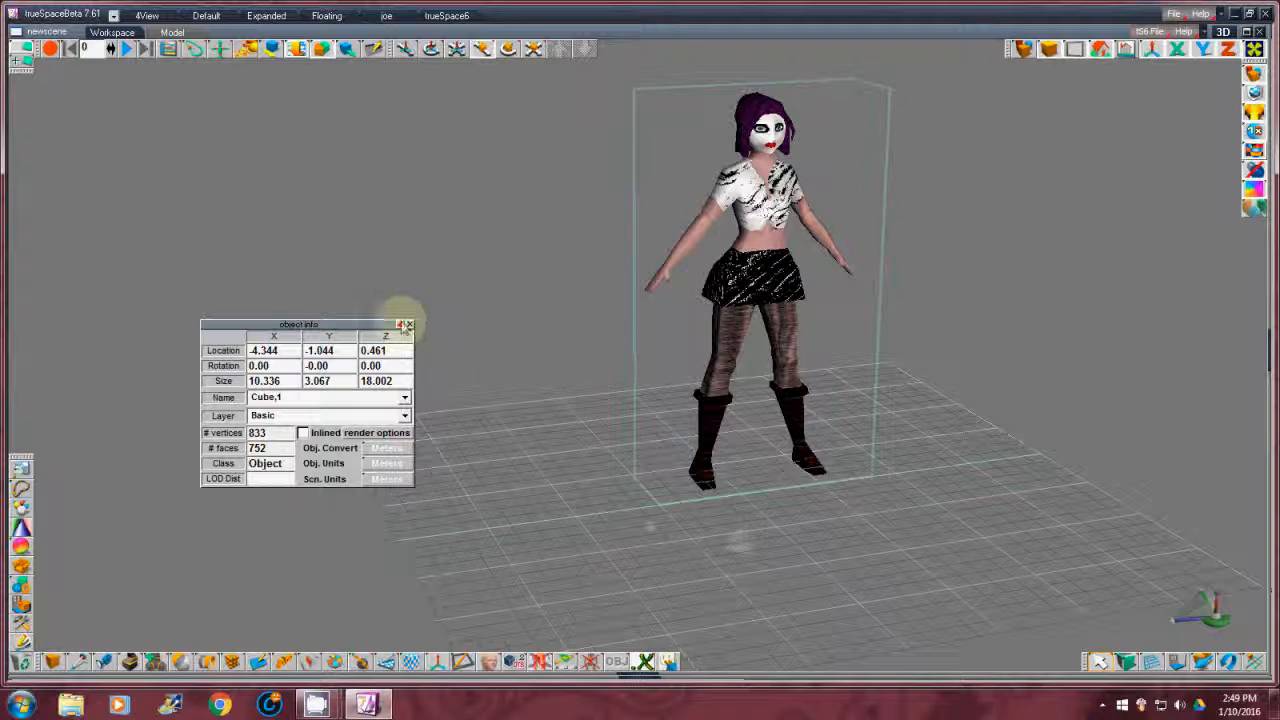
# Place the LowPolyToilet from the library, turn it around and scale it to about 21 × 26 × 26 units
pyautogui.click(22, 568)
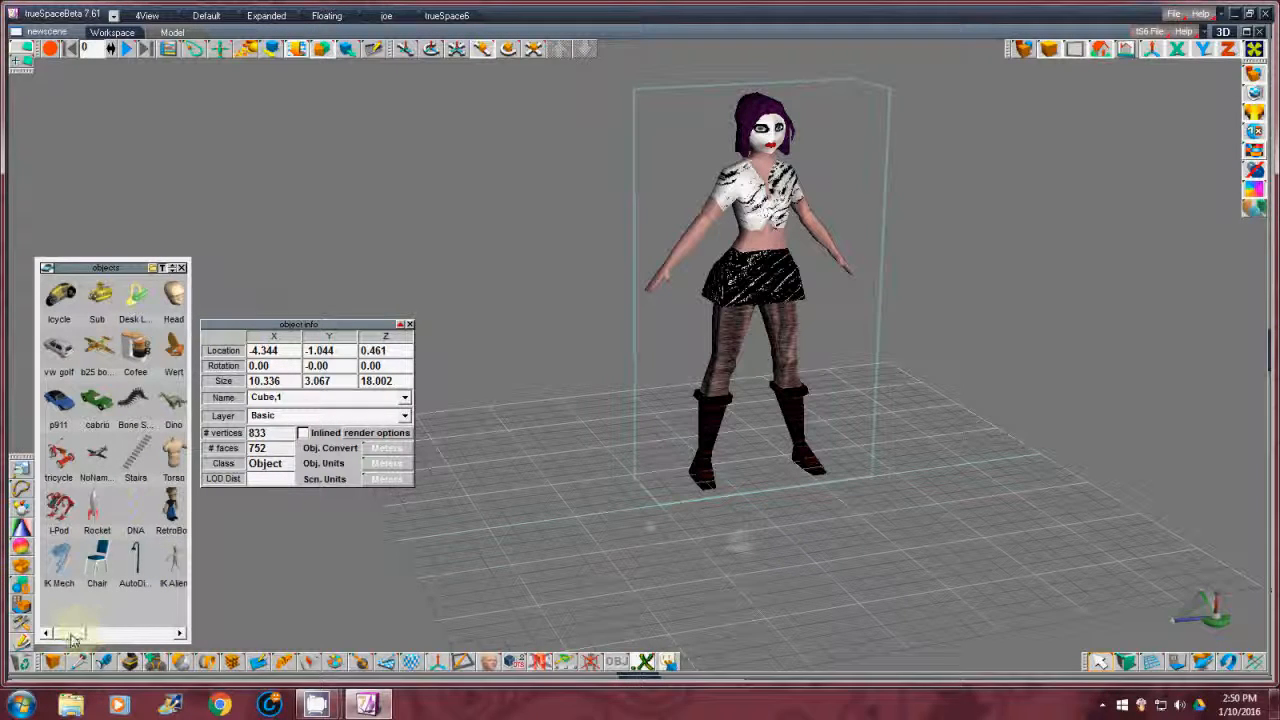
pyautogui.moveTo(72, 634); pyautogui.dragTo(172, 634)
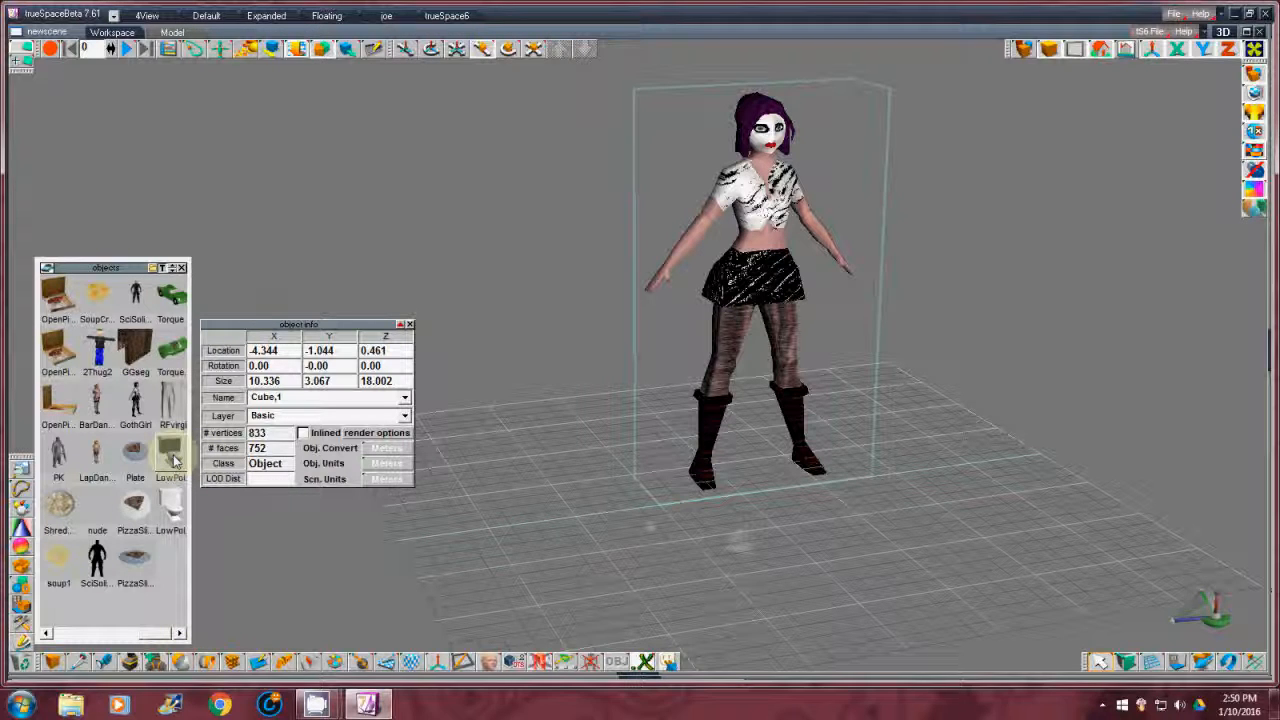
pyautogui.doubleClick(172, 458)
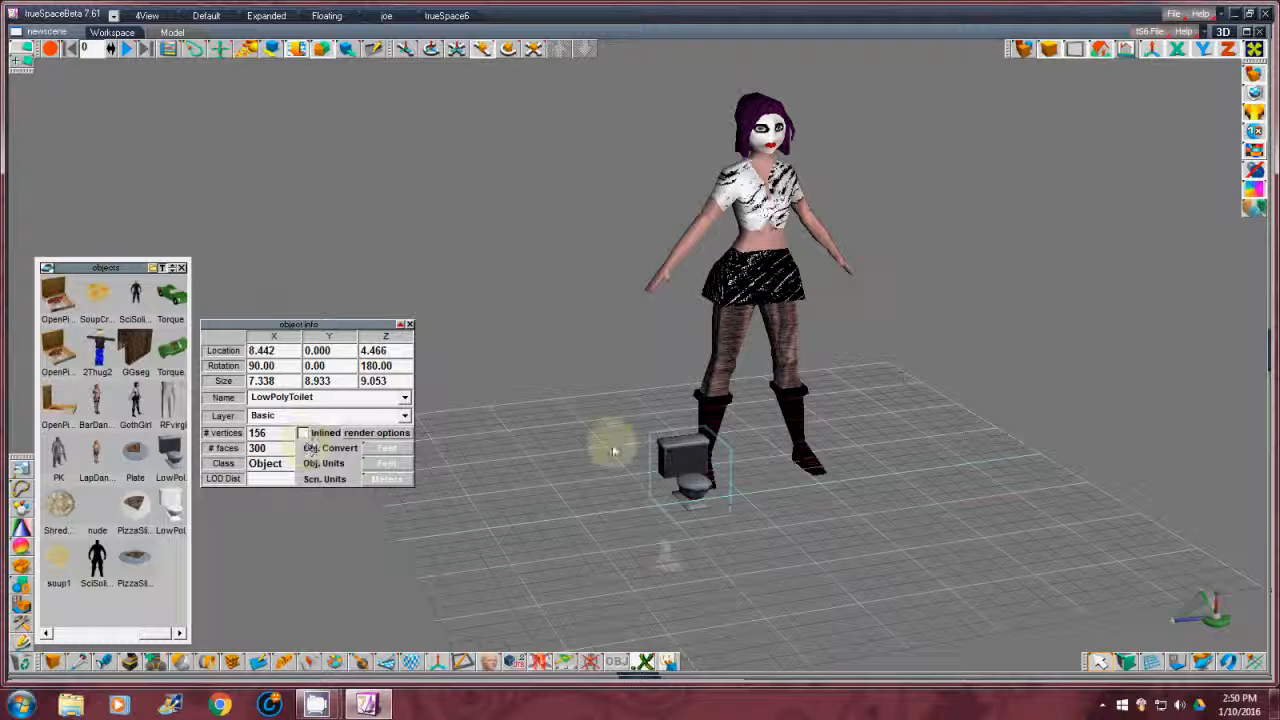
pyautogui.click(685, 443)
pyautogui.moveTo(685, 443); pyautogui.dragTo(735, 452)
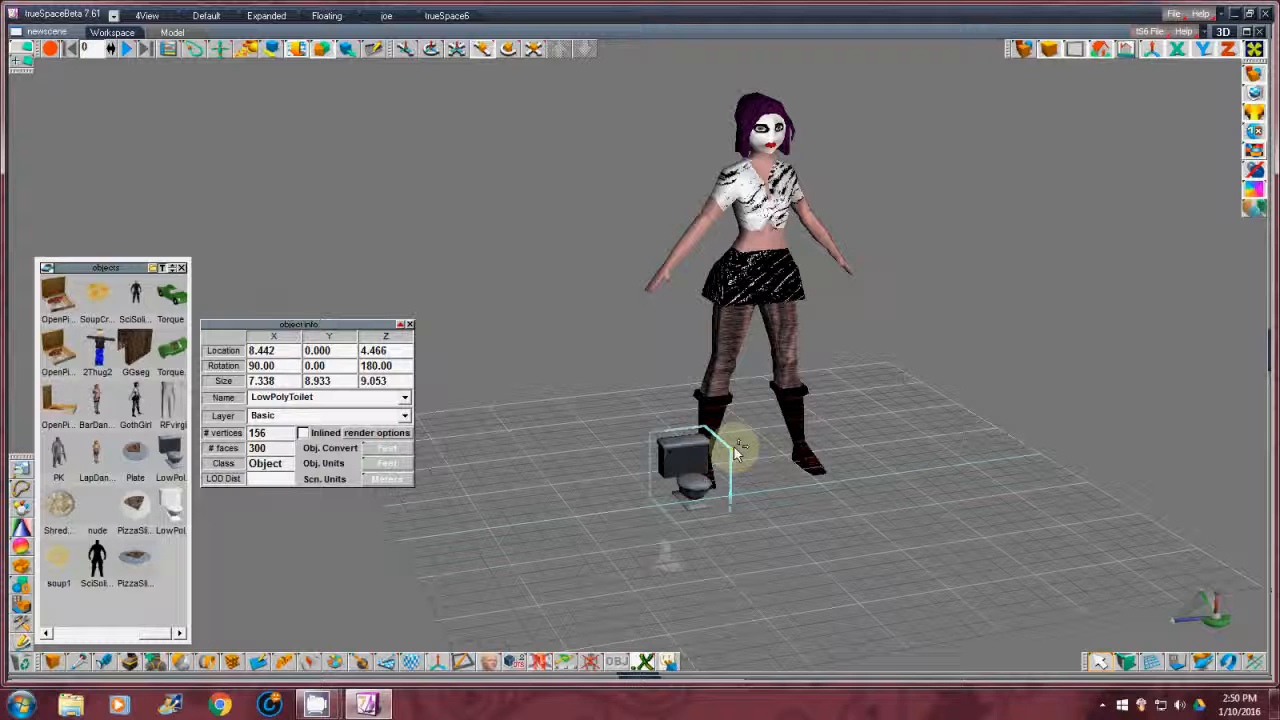
pyautogui.click(640, 359)
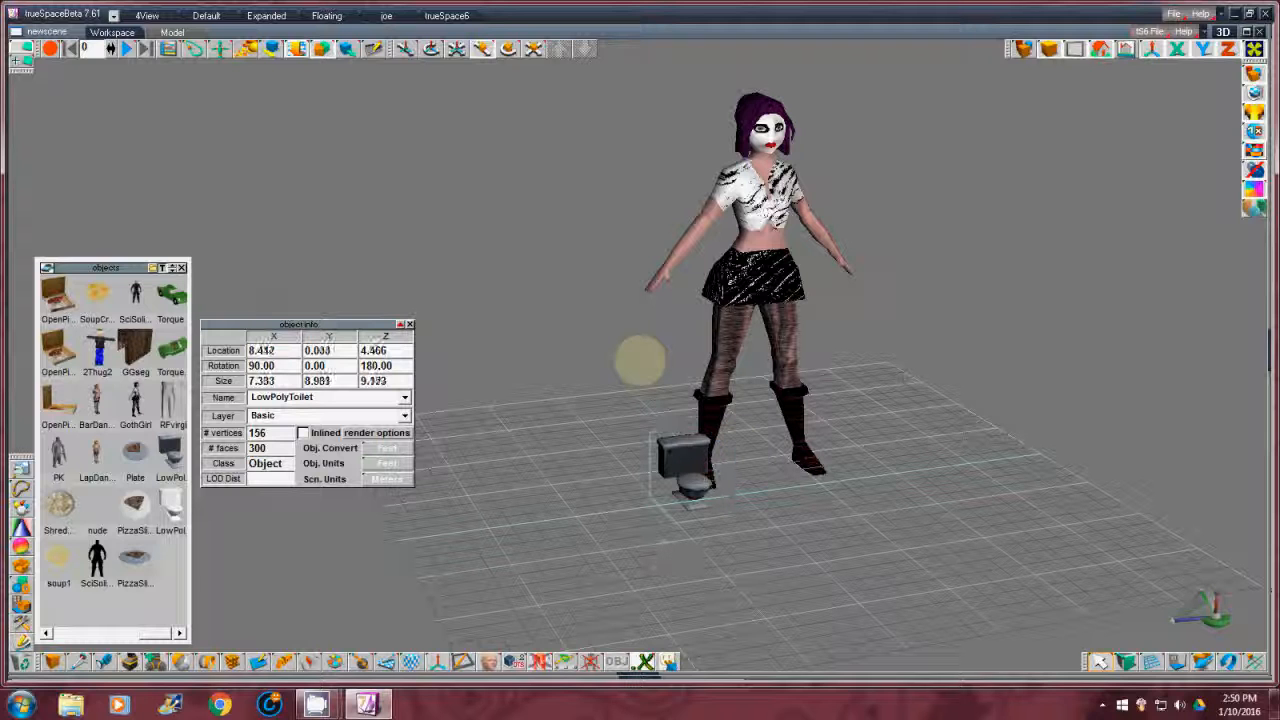
pyautogui.moveTo(640, 359); pyautogui.dragTo(640, 362)
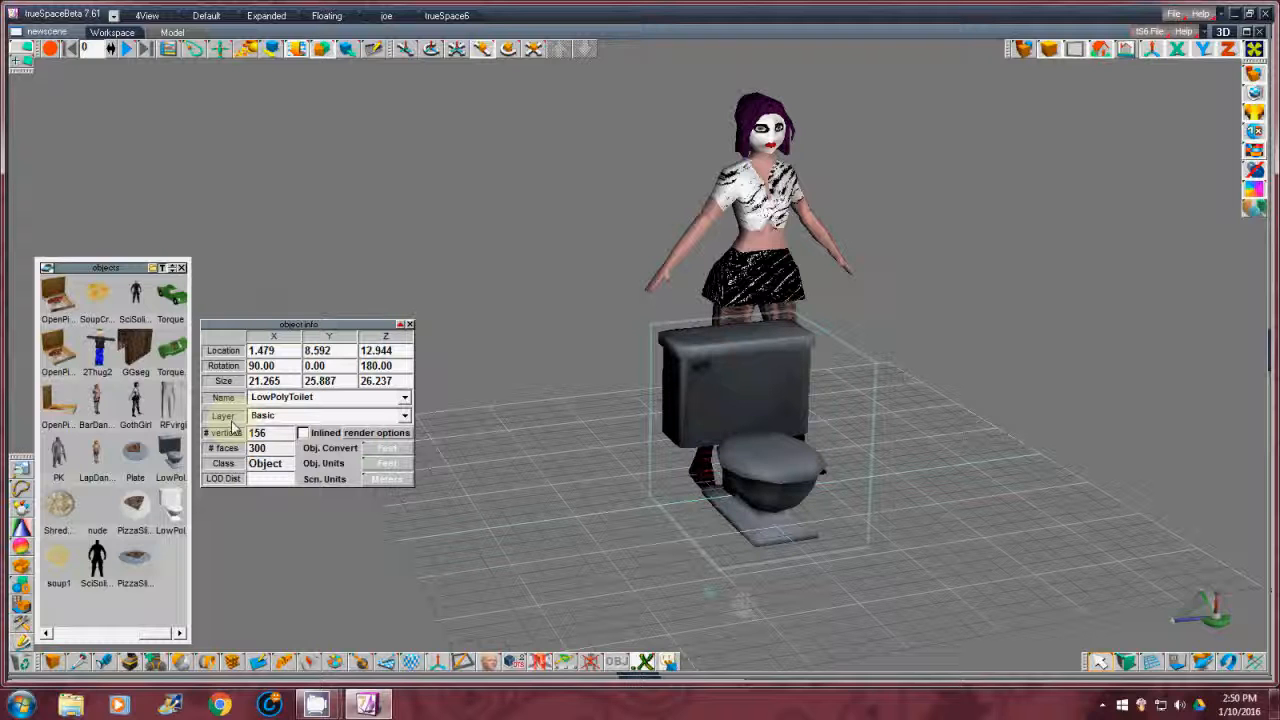
# Delete the character from the scene and select the toilet
pyautogui.click(760, 190)
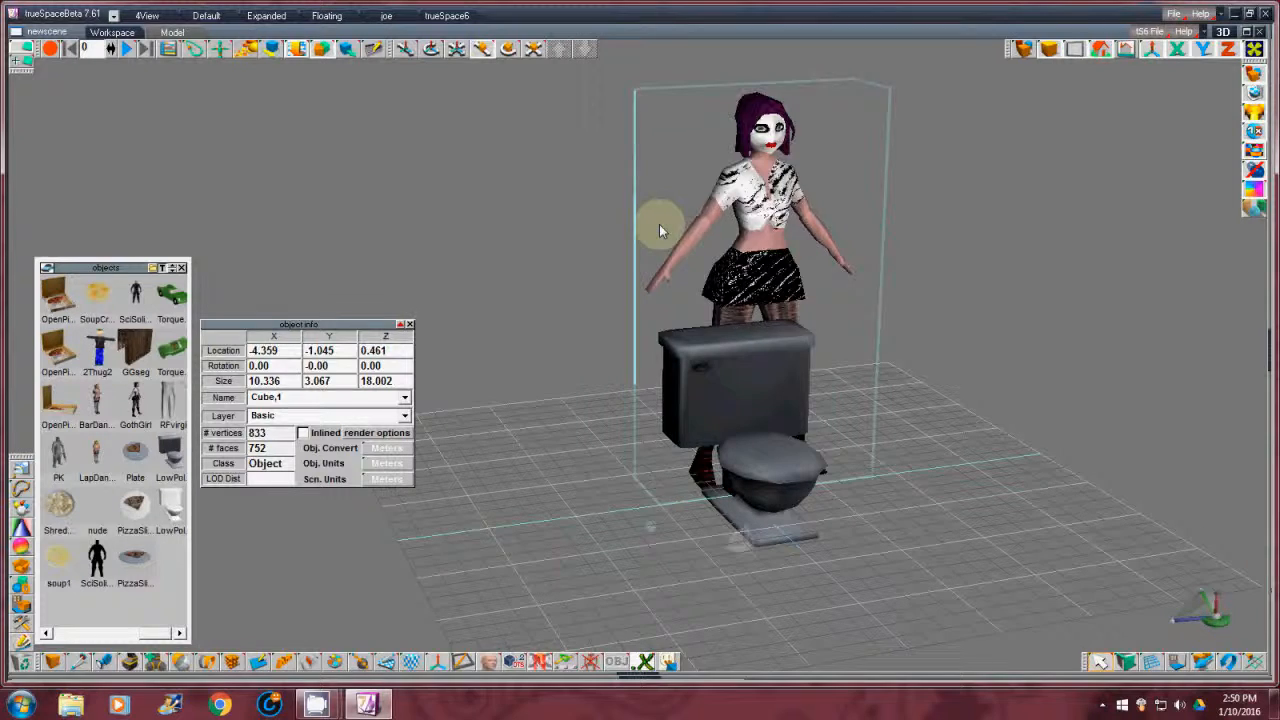
pyautogui.press('Delete')
pyautogui.click(772, 396)
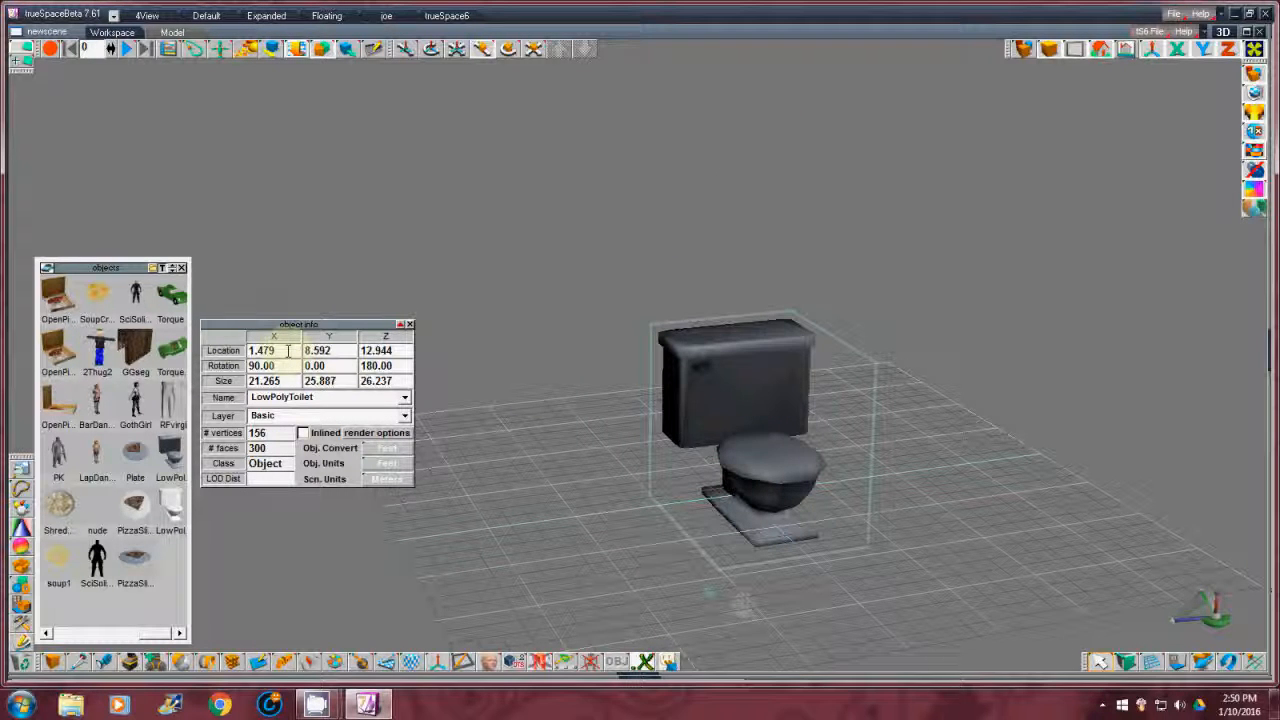
# Centre the toilet at X 0, Y 0 and view it straight-on in an orthographic view
pyautogui.moveTo(287, 351); pyautogui.dragTo(238, 350)
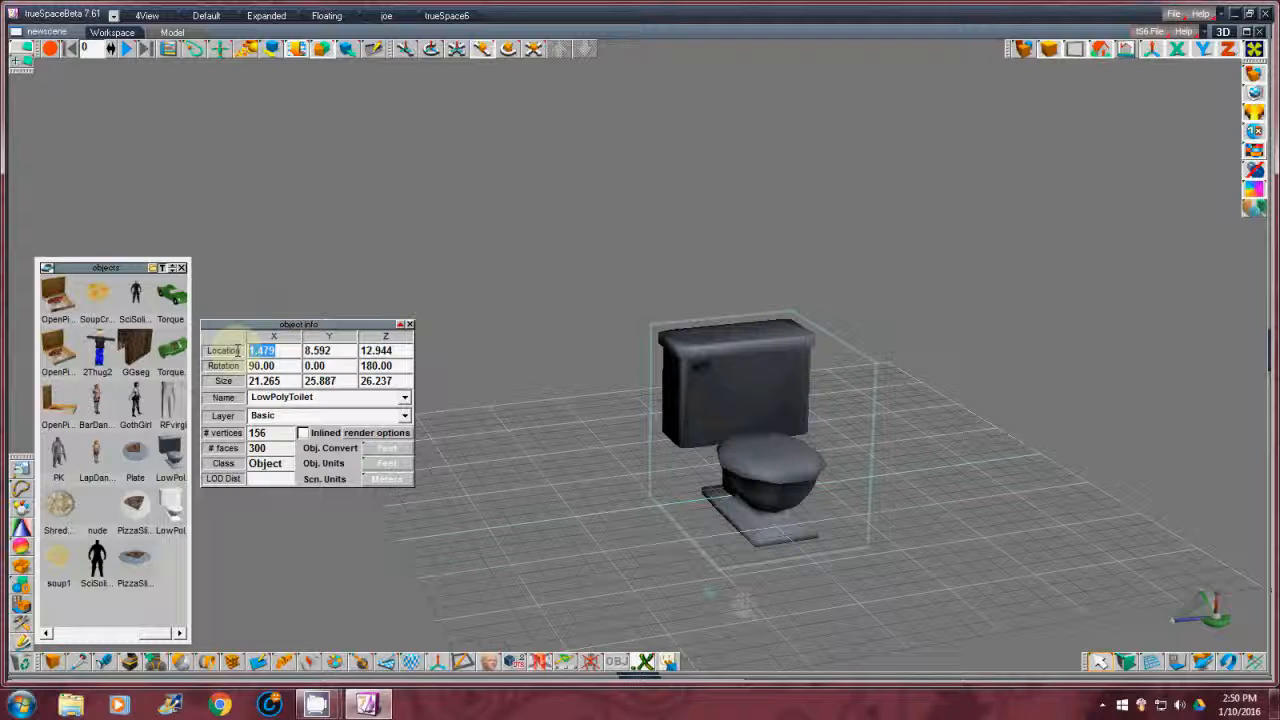
pyautogui.write('0')
pyautogui.press('Return')
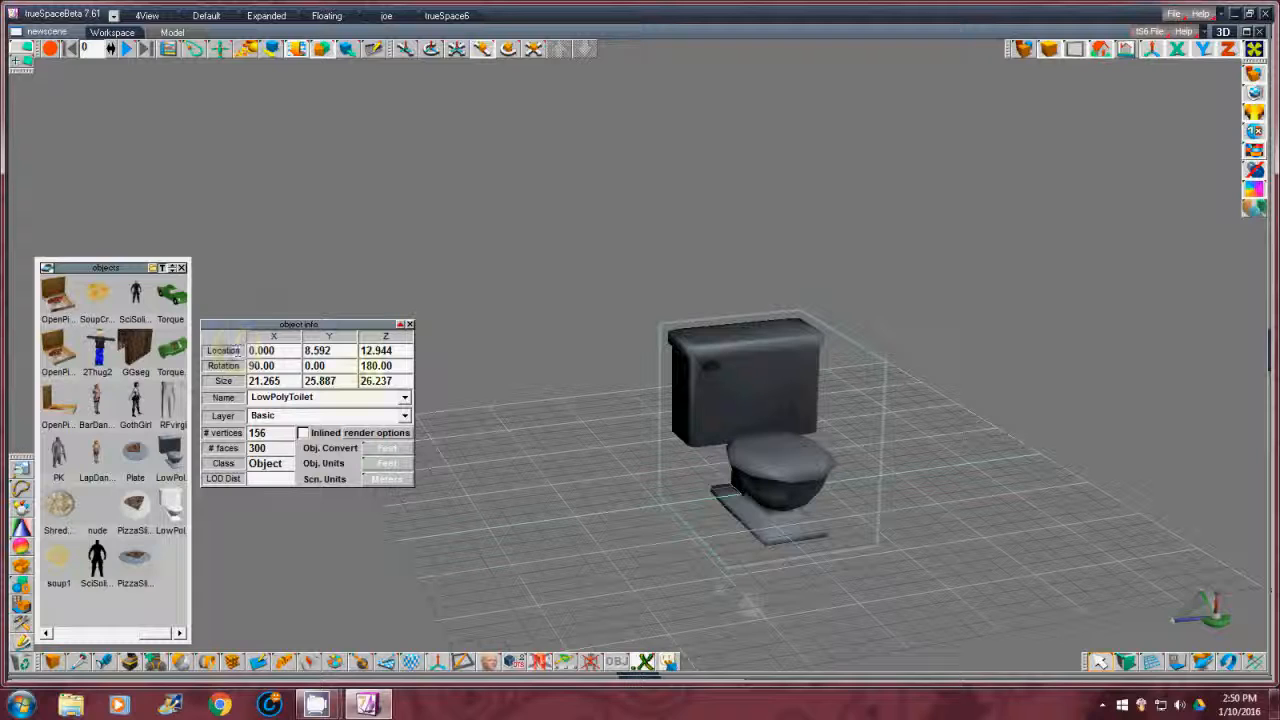
pyautogui.moveTo(332, 351); pyautogui.dragTo(299, 350)
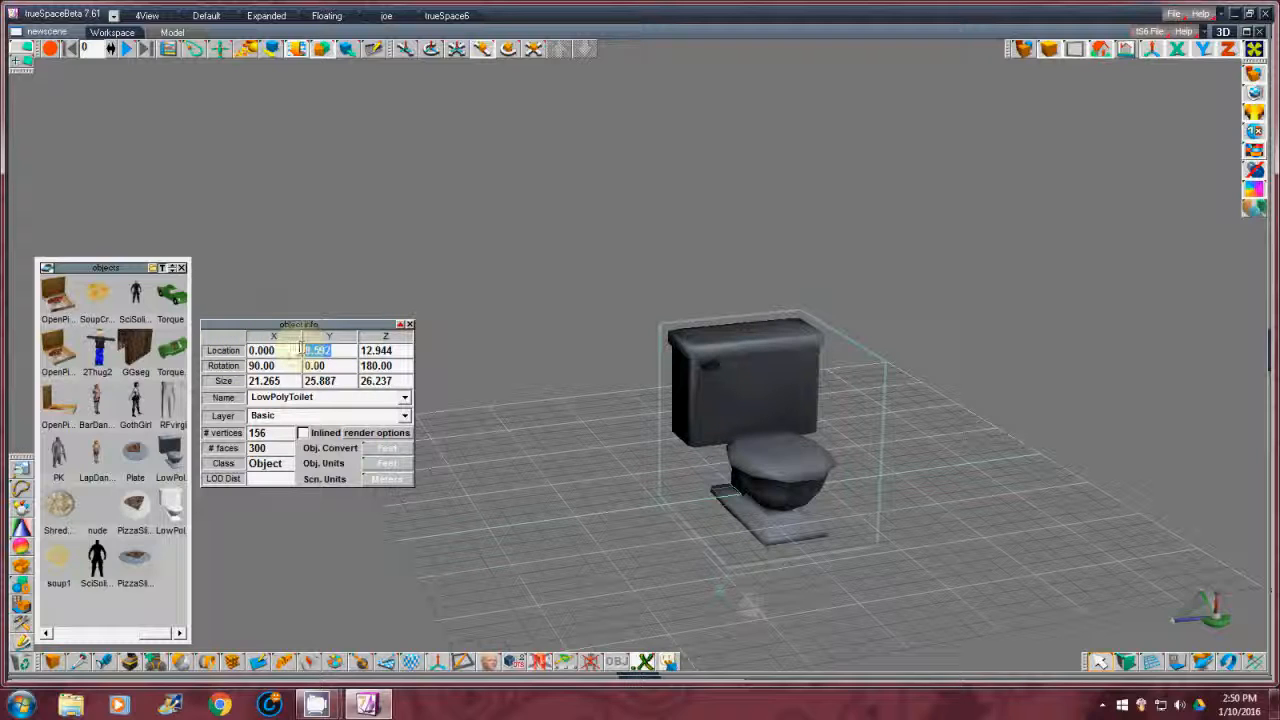
pyautogui.write('0')
pyautogui.press('Return')
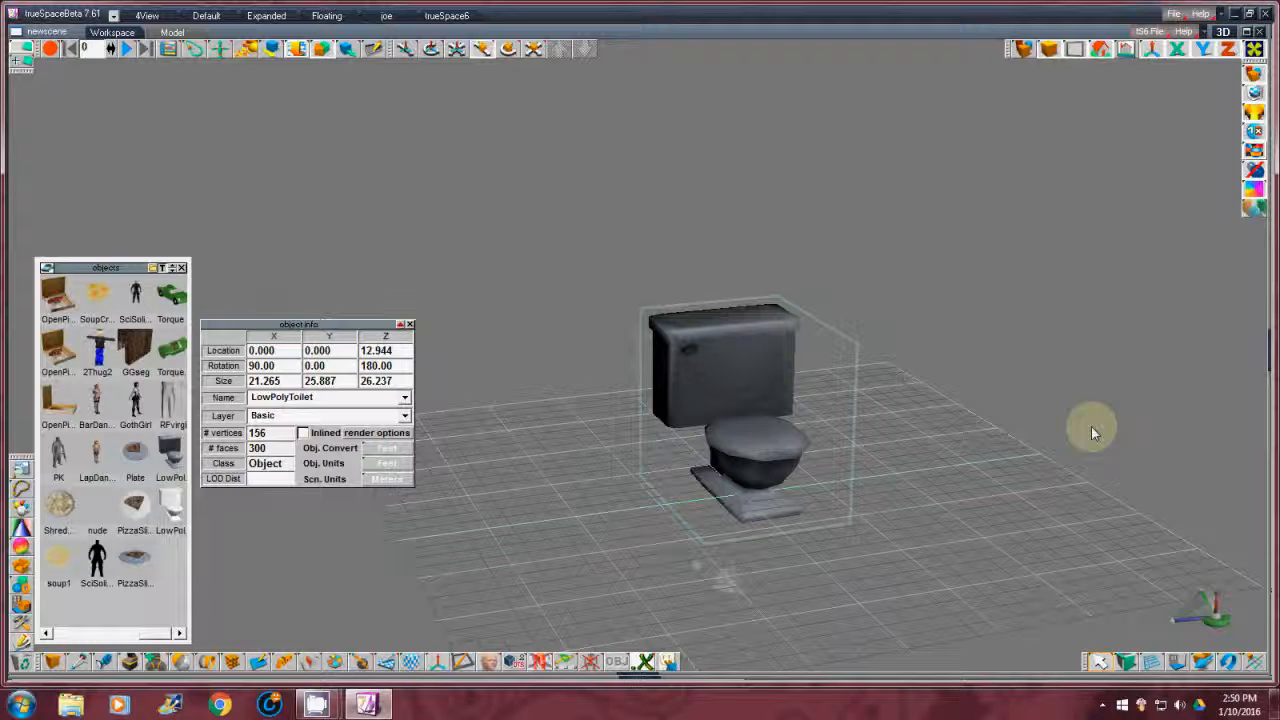
pyautogui.click(1215, 618)
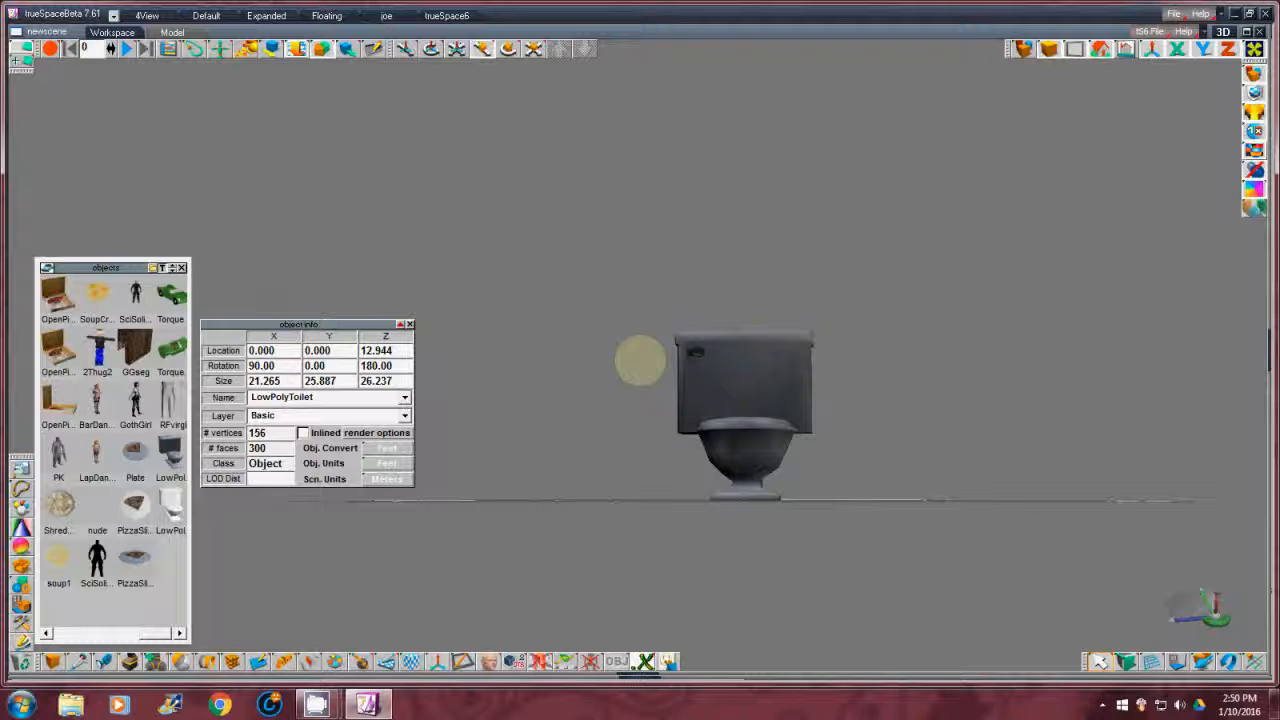
pyautogui.click(638, 358)
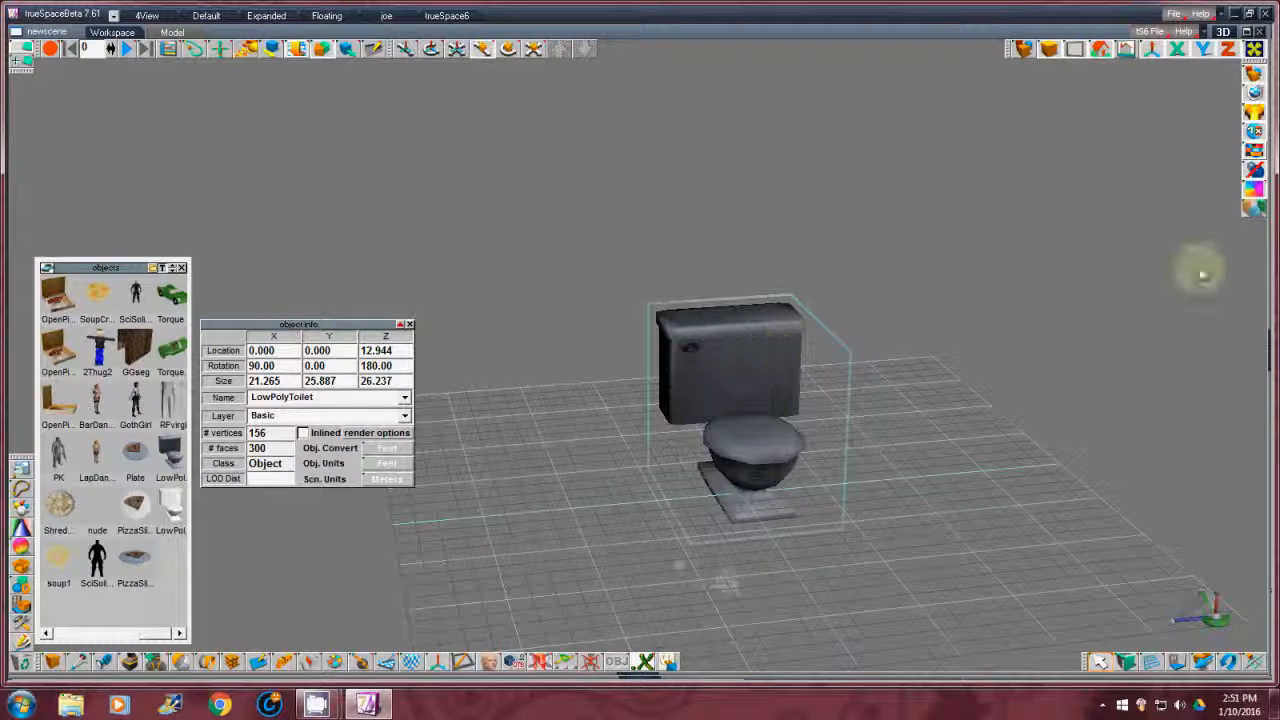
# Show the scene in wireframe and orbit to a front-on view of the toilet
pyautogui.click(1257, 52)
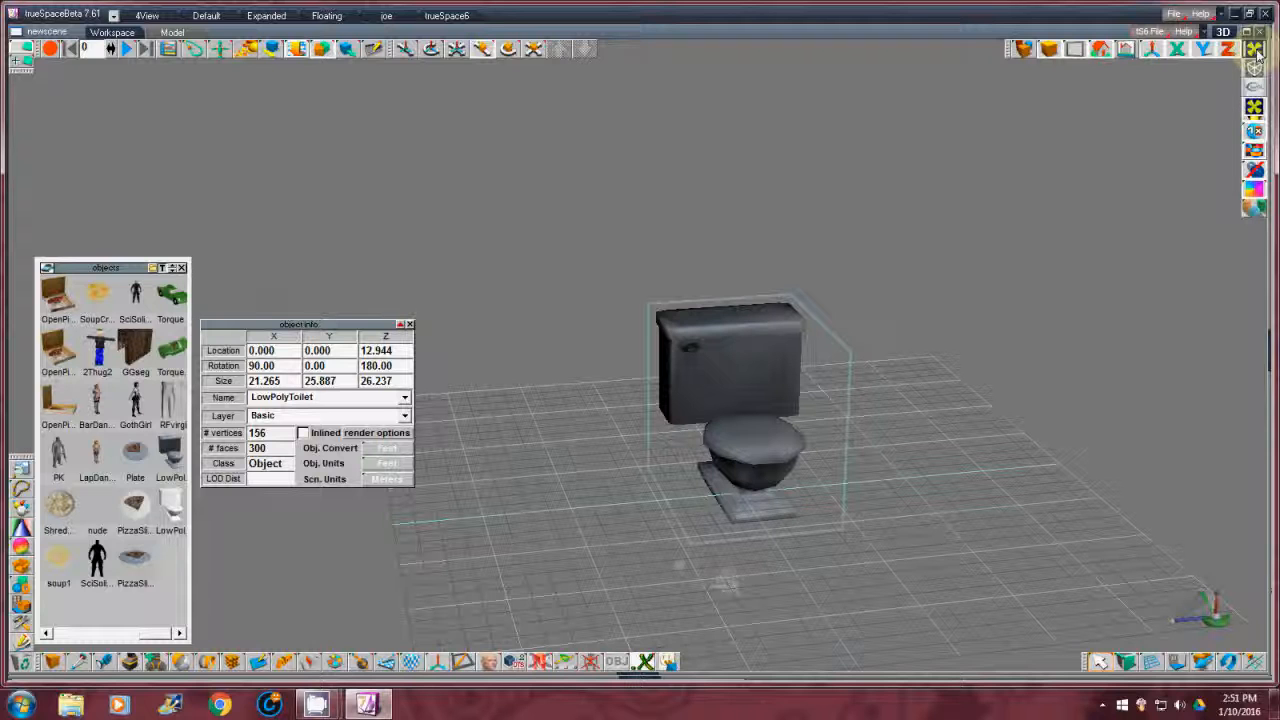
pyautogui.click(1257, 72)
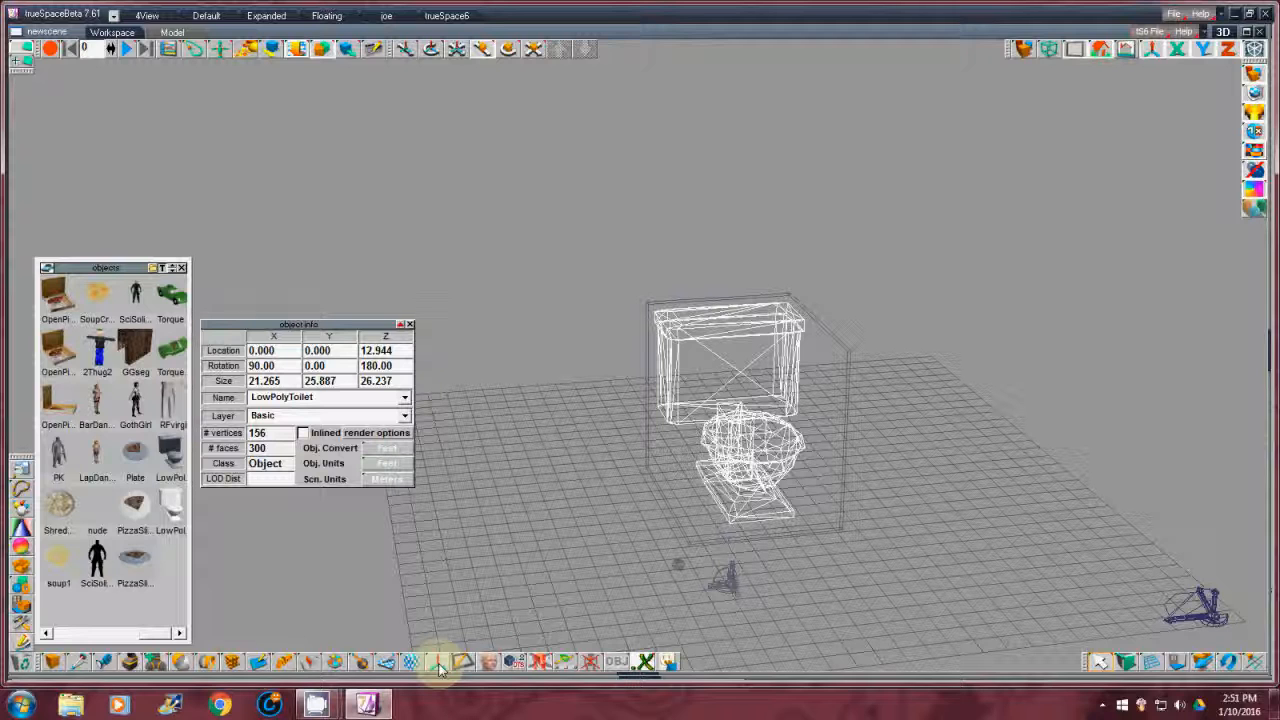
pyautogui.click(440, 668)
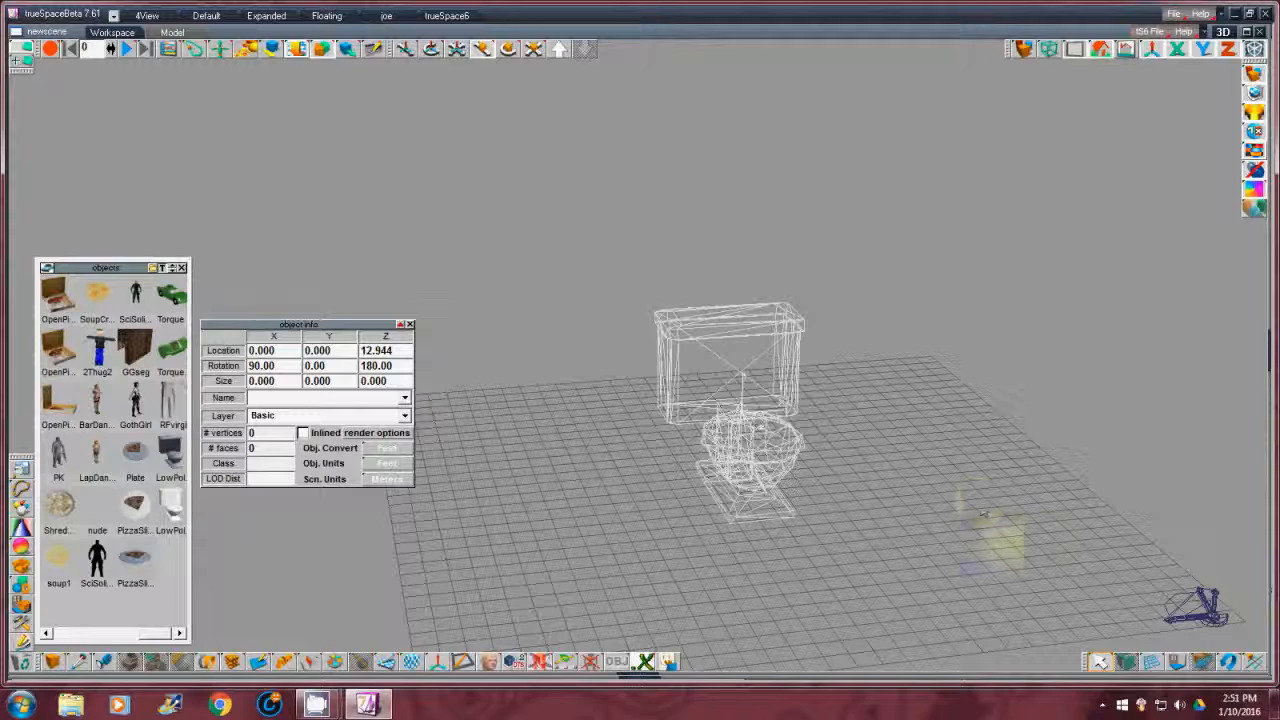
pyautogui.scroll(3, 982, 546)
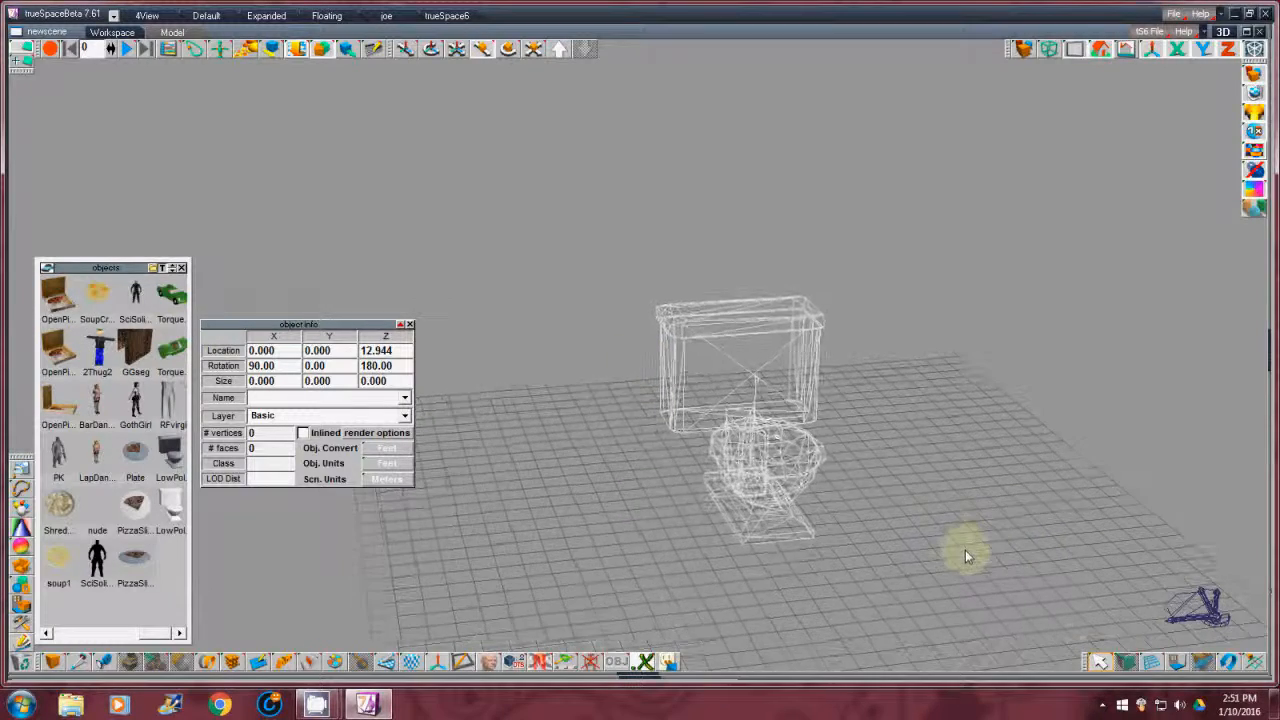
pyautogui.scroll(4, 960, 550)
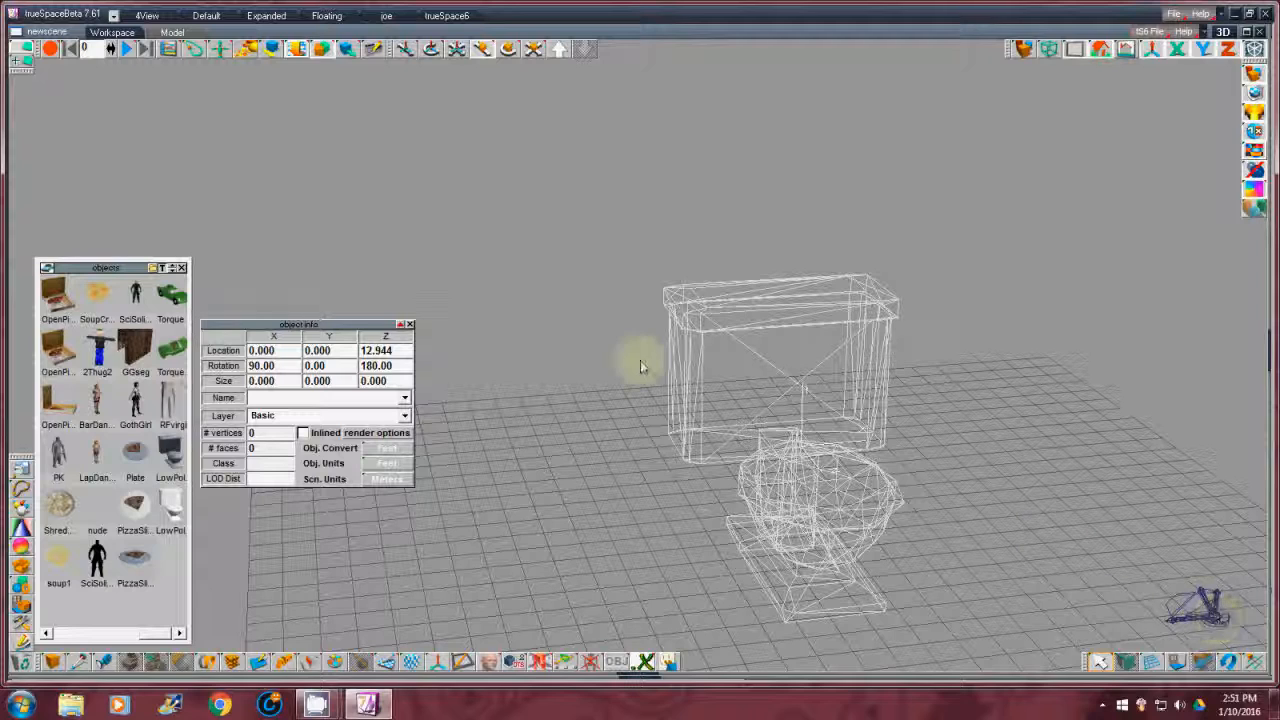
pyautogui.moveTo(1210, 605); pyautogui.dragTo(1222, 625)
pyautogui.moveTo(640, 360); pyautogui.dragTo(640, 330, button='middle')
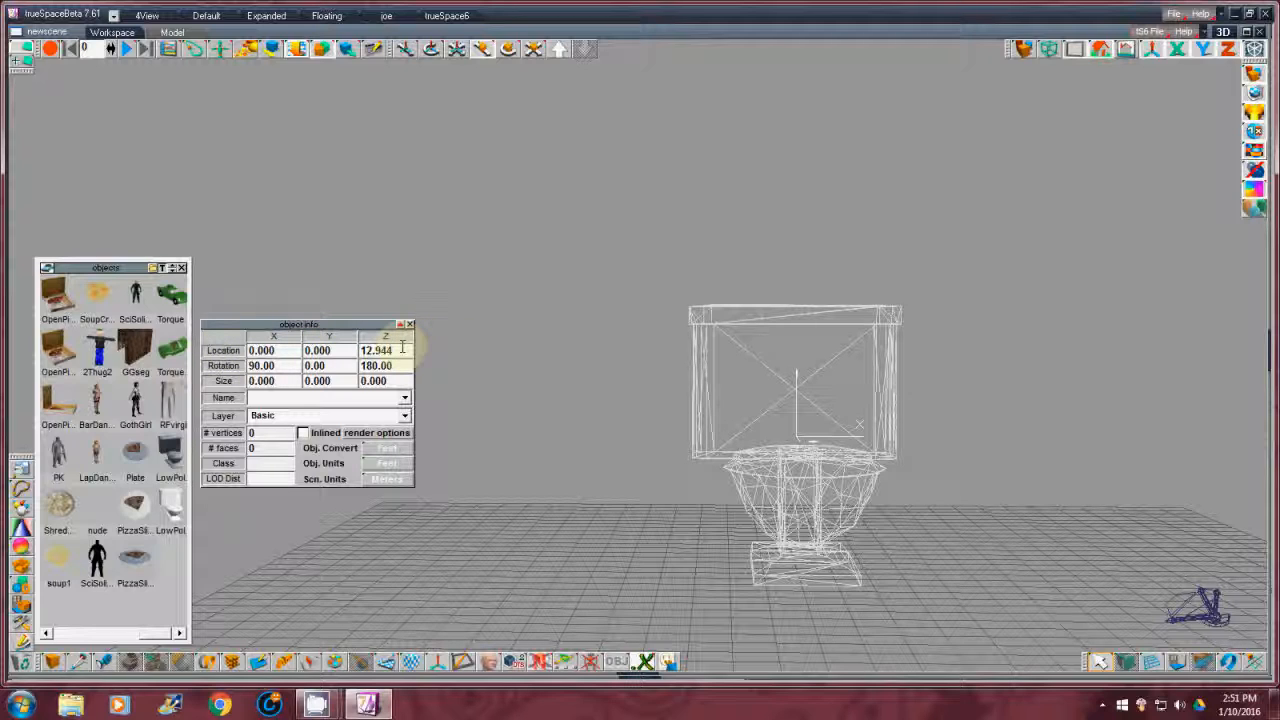
# Set the toilet's Z location to 0 so it rests on the grid, and reselect it
pyautogui.moveTo(402, 349); pyautogui.dragTo(358, 350)
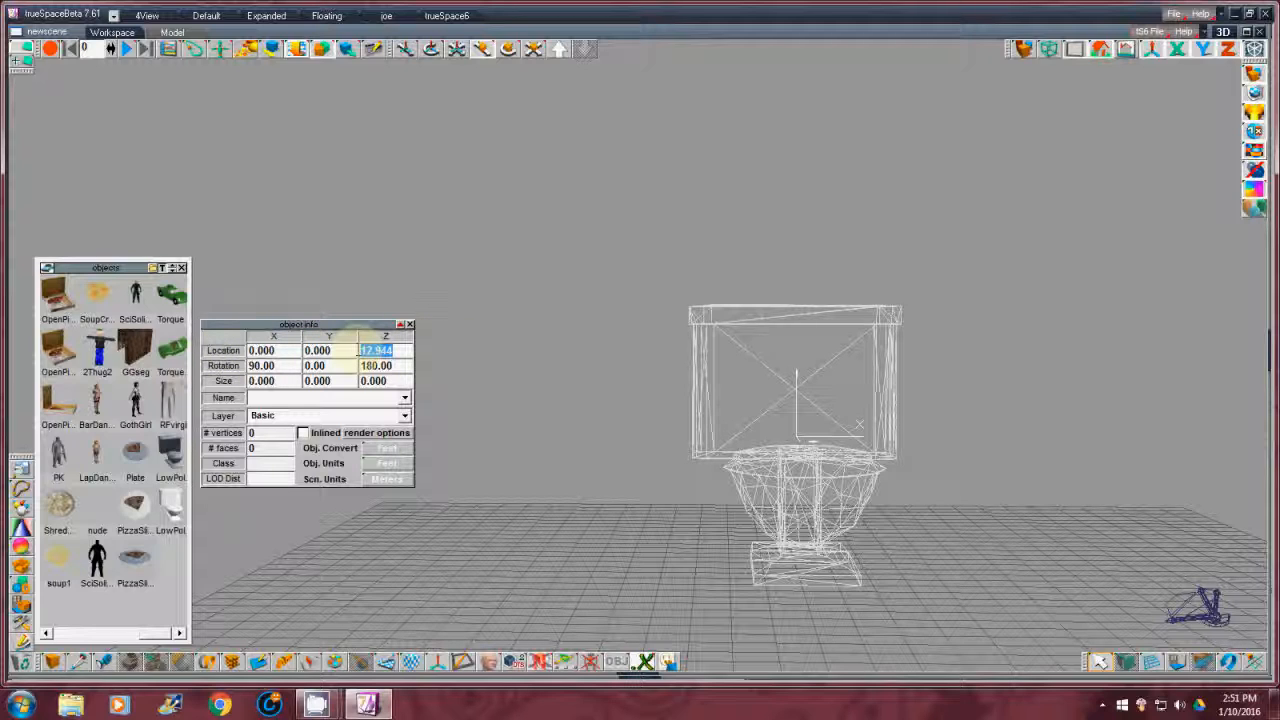
pyautogui.write('0')
pyautogui.press('Return')
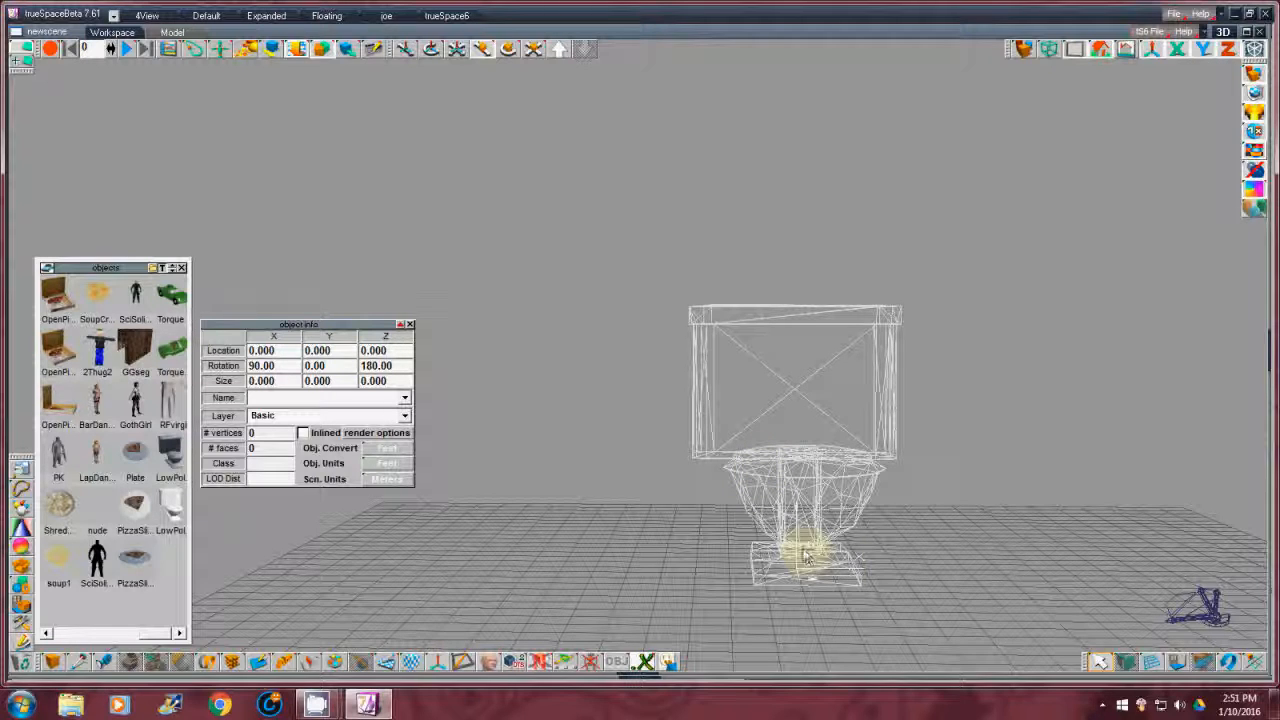
pyautogui.click(440, 662)
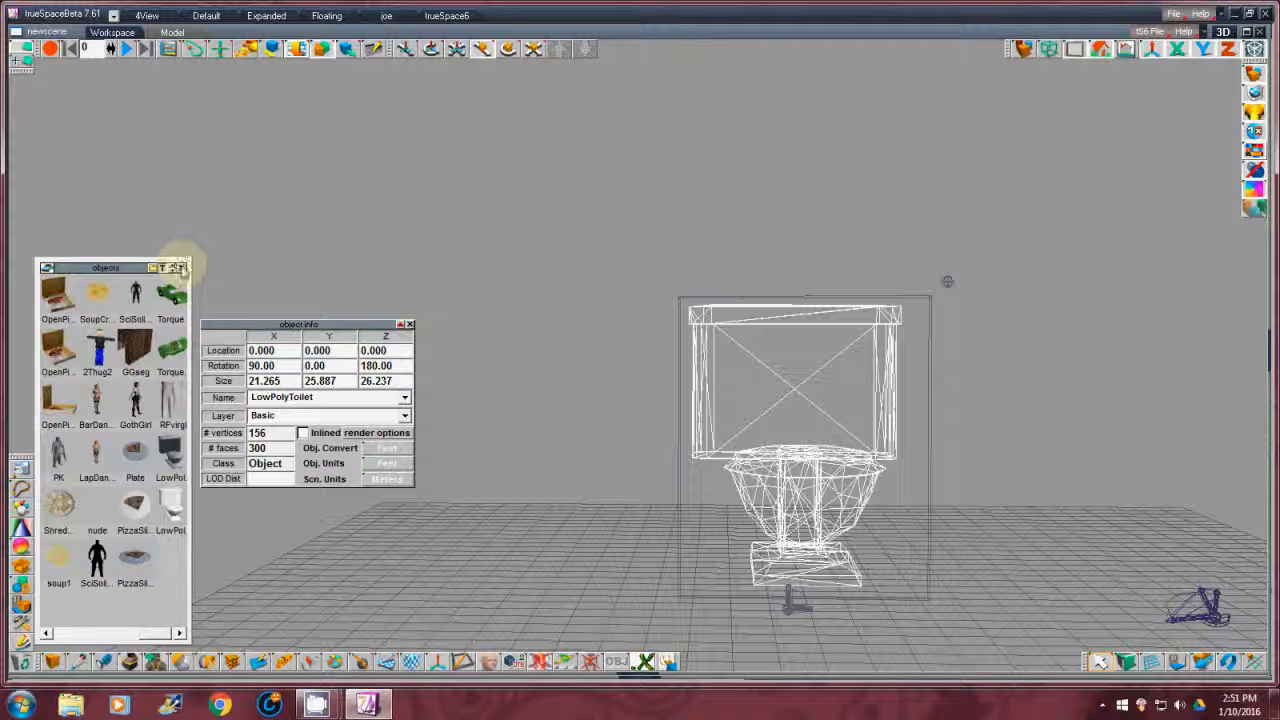
# Close the Objects and Object Info panels, return to solid shading and select the toilet at an angle
pyautogui.click(183, 268)
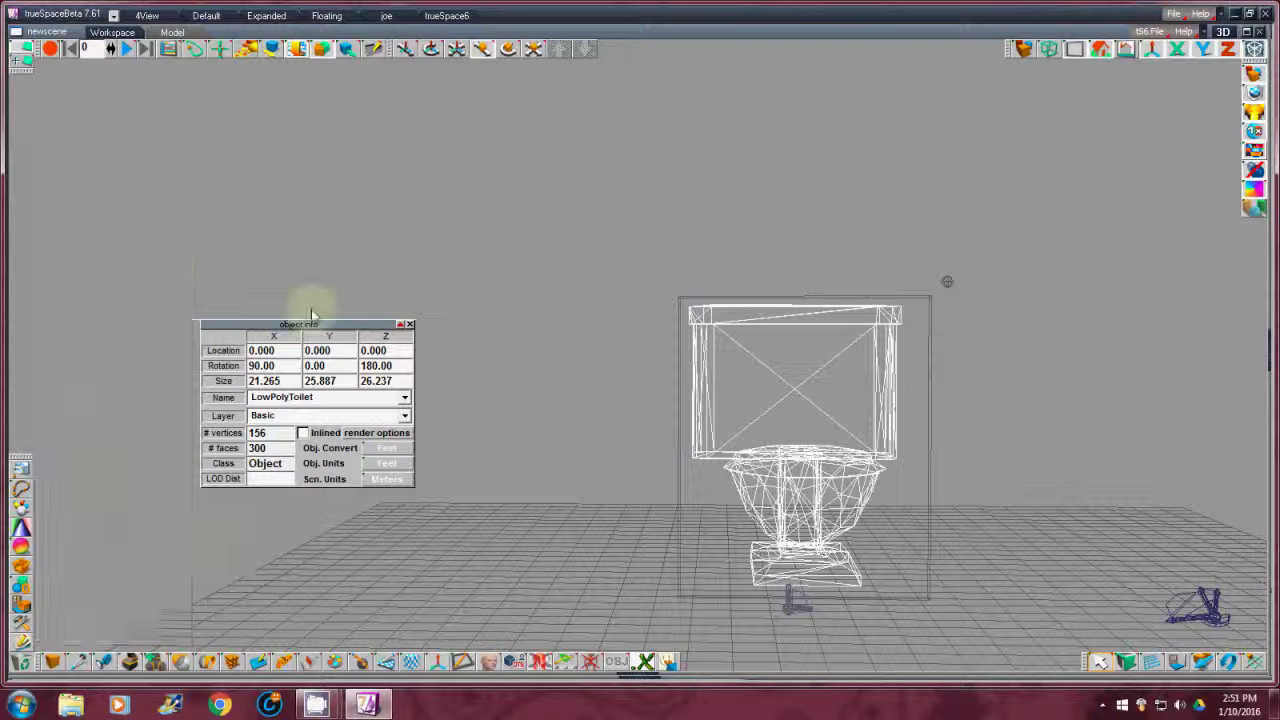
pyautogui.click(412, 325)
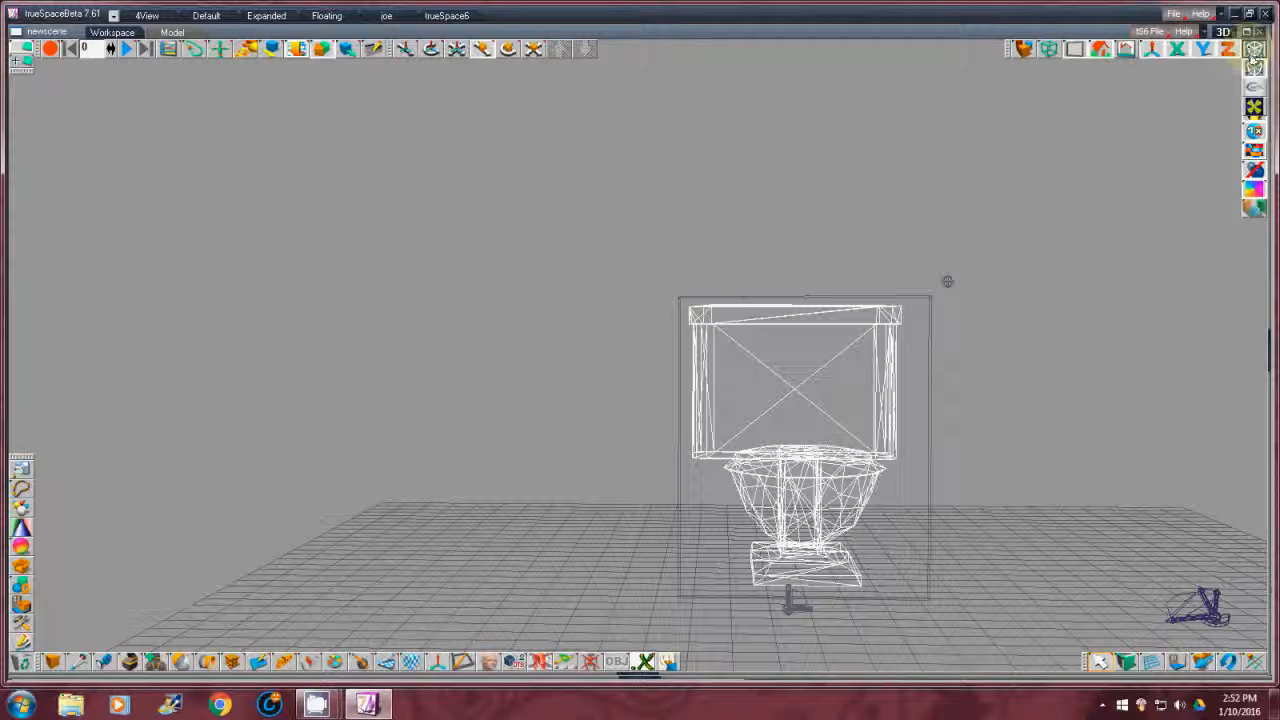
pyautogui.click(1254, 105)
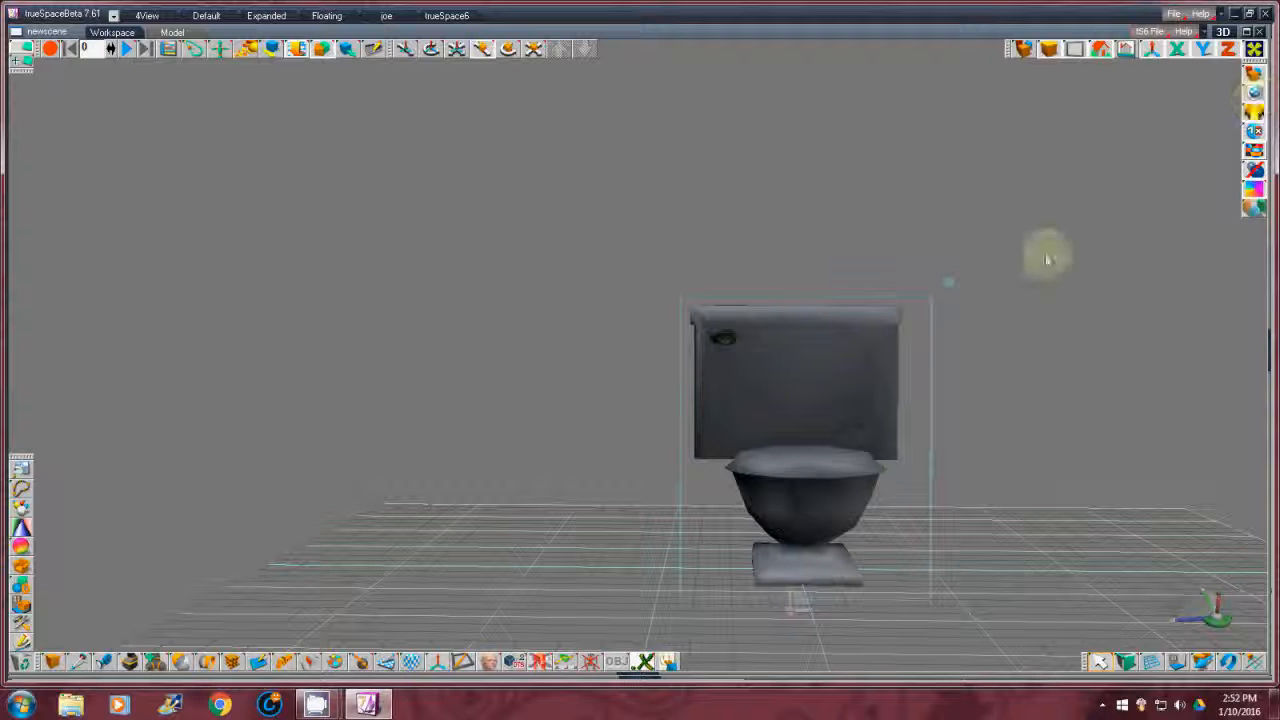
pyautogui.moveTo(1222, 627); pyautogui.dragTo(640, 360, button='right')
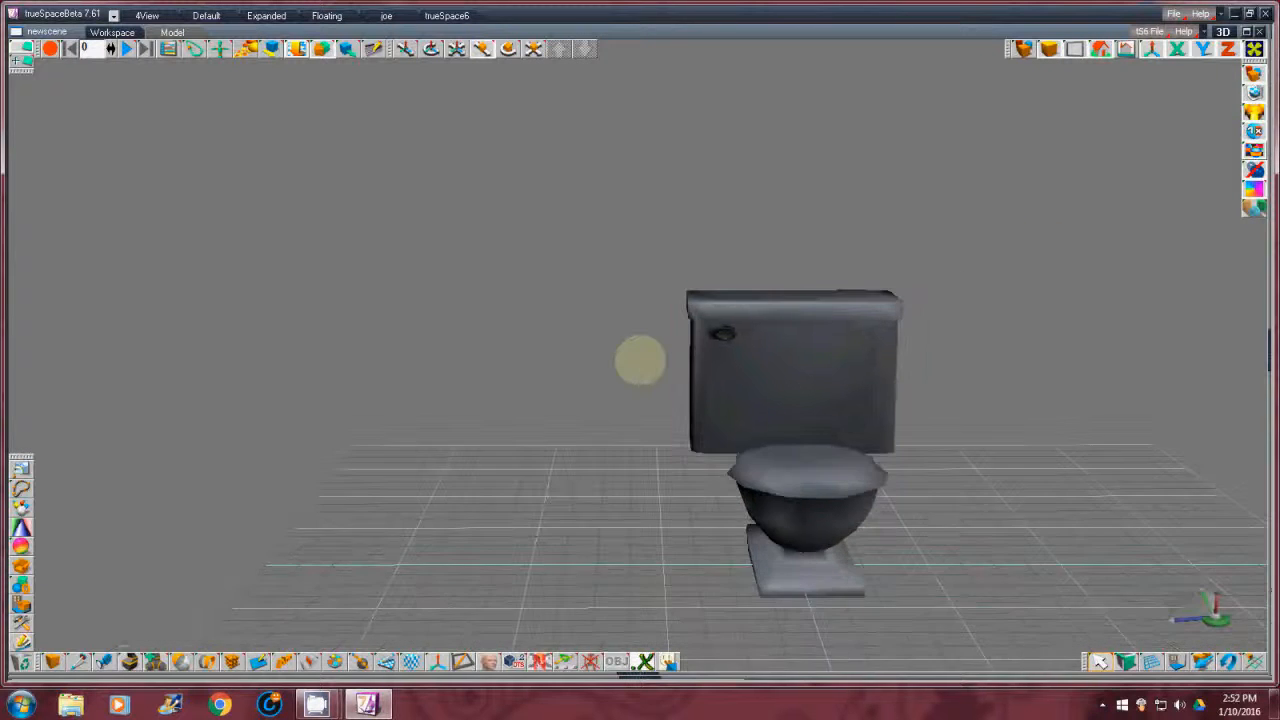
pyautogui.click(640, 360)
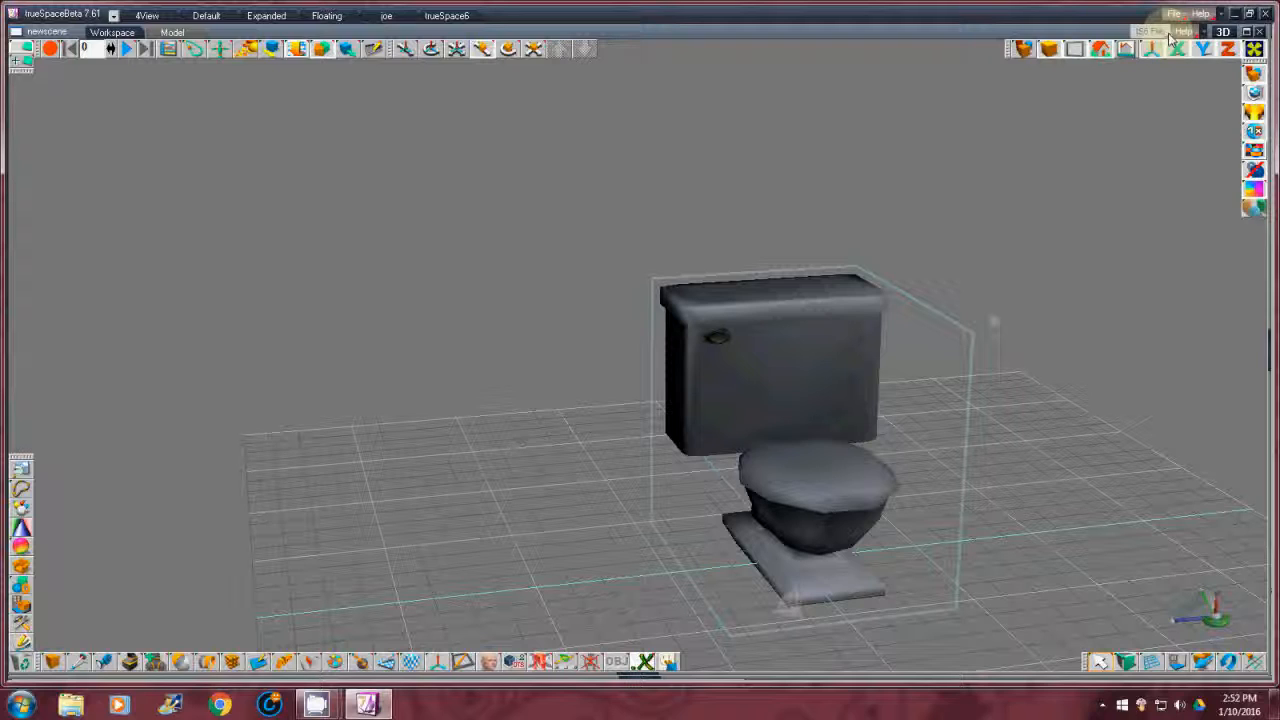
# Start File > Save As > Object to save the toilet as a DirectX .x file
pyautogui.click(1166, 38)
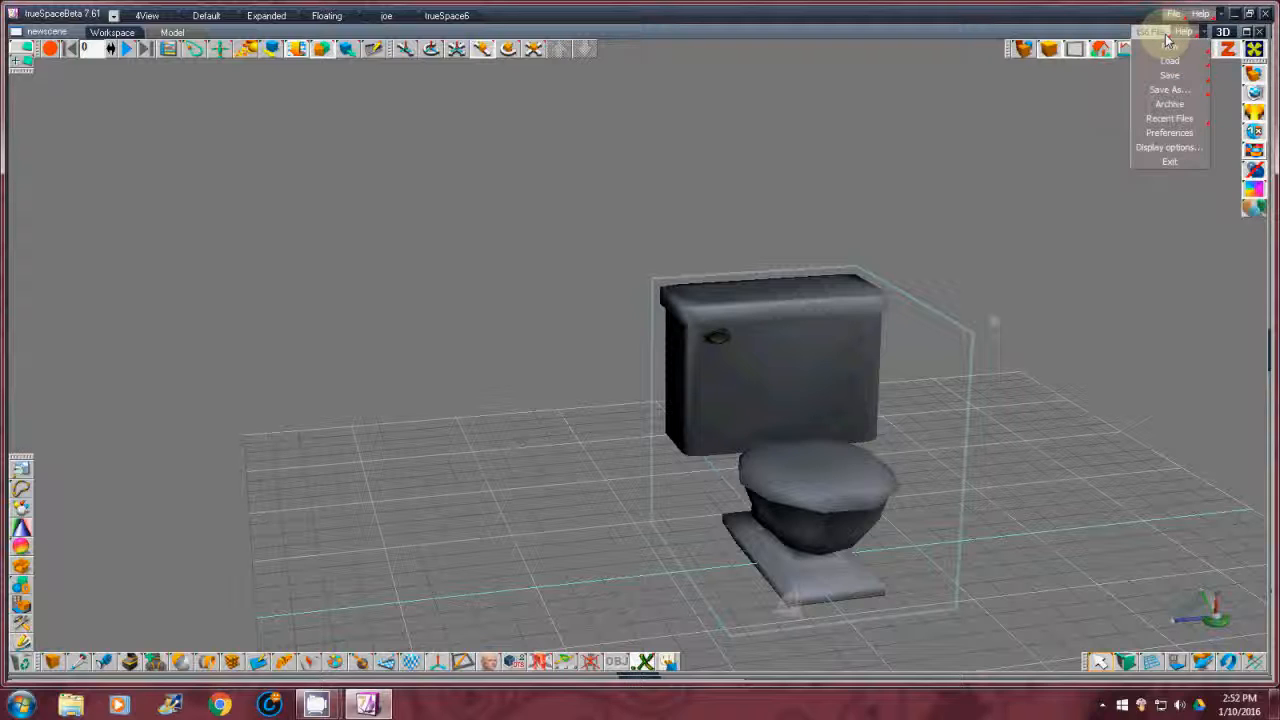
pyautogui.moveTo(1169, 76)
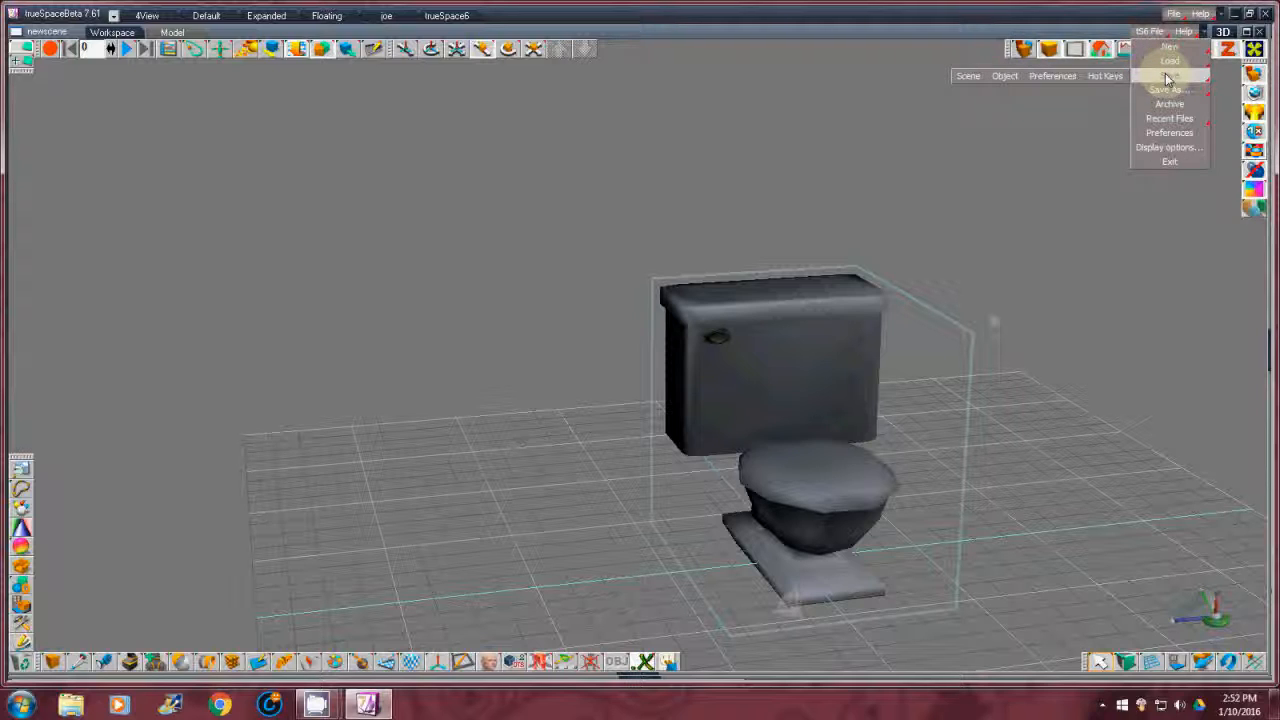
pyautogui.click(1003, 78)
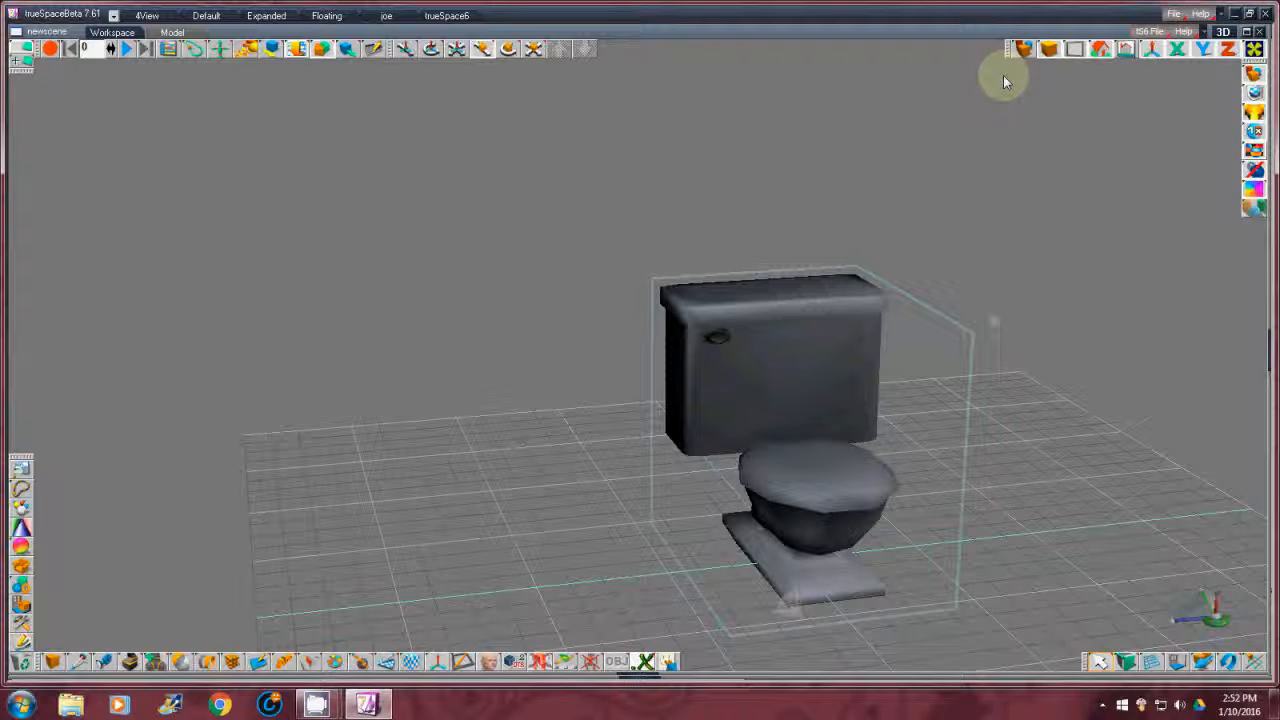
pyautogui.click(1173, 14)
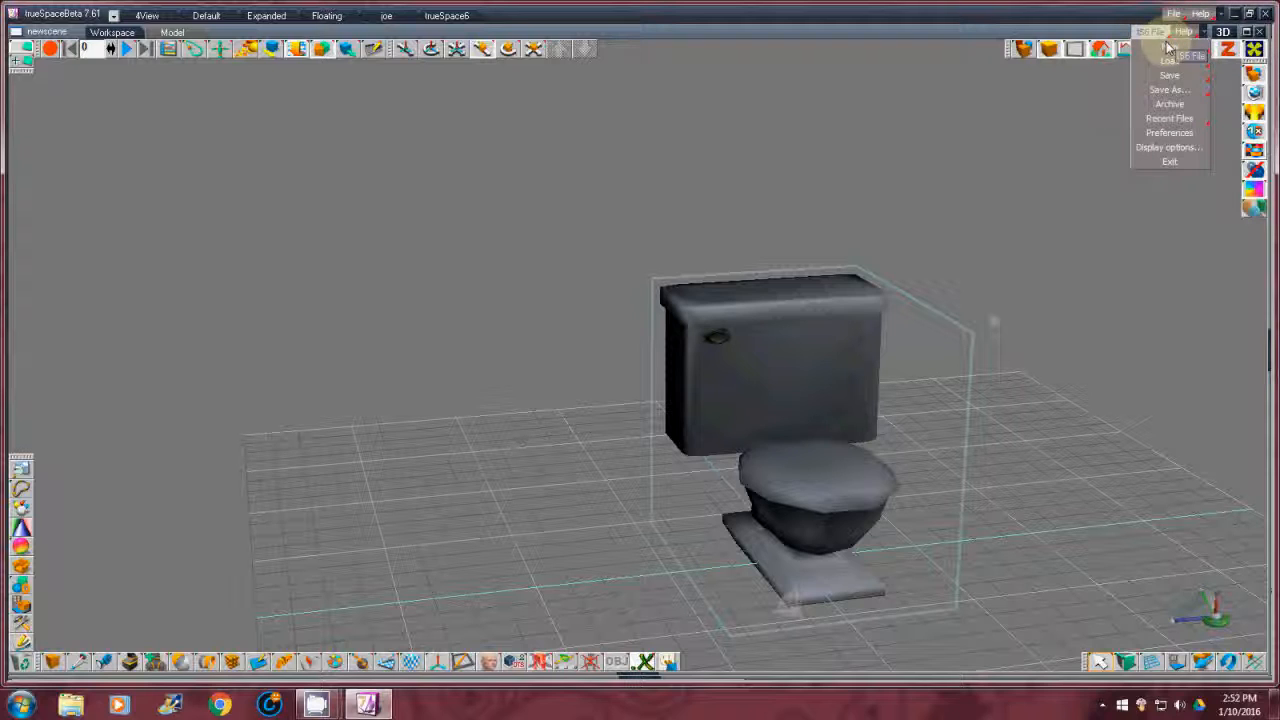
pyautogui.moveTo(1168, 89)
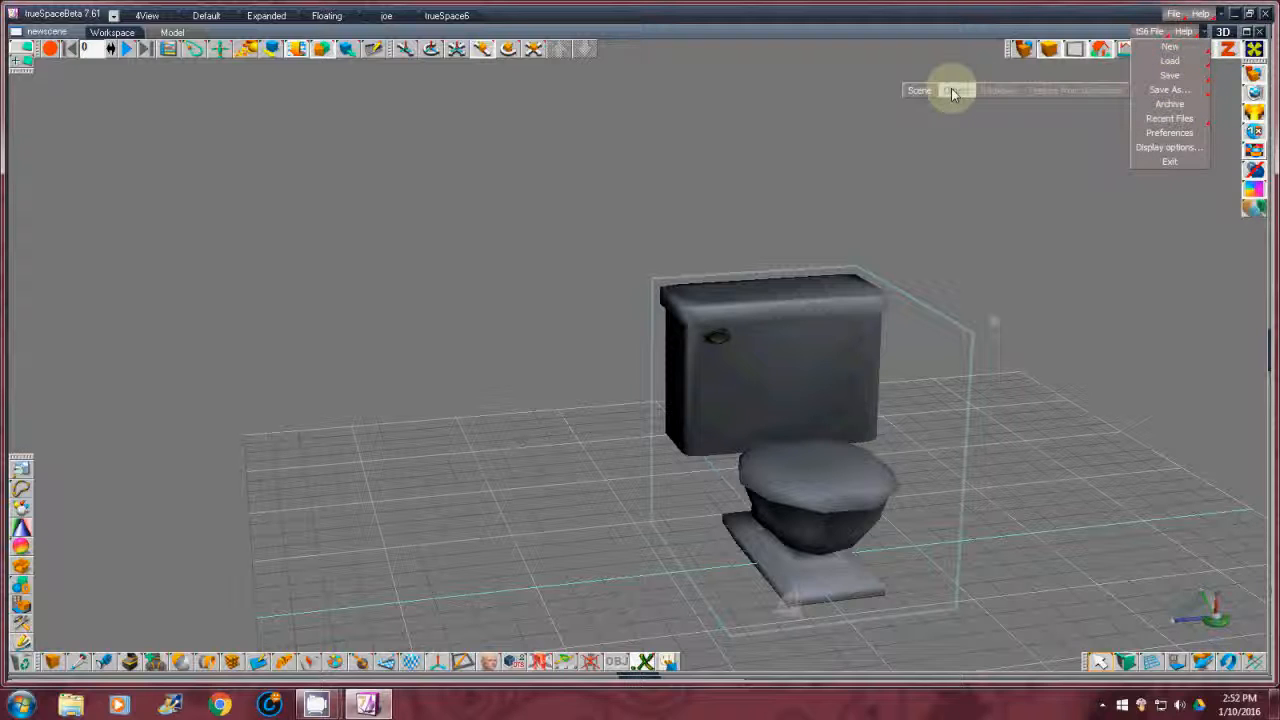
pyautogui.click(951, 88)
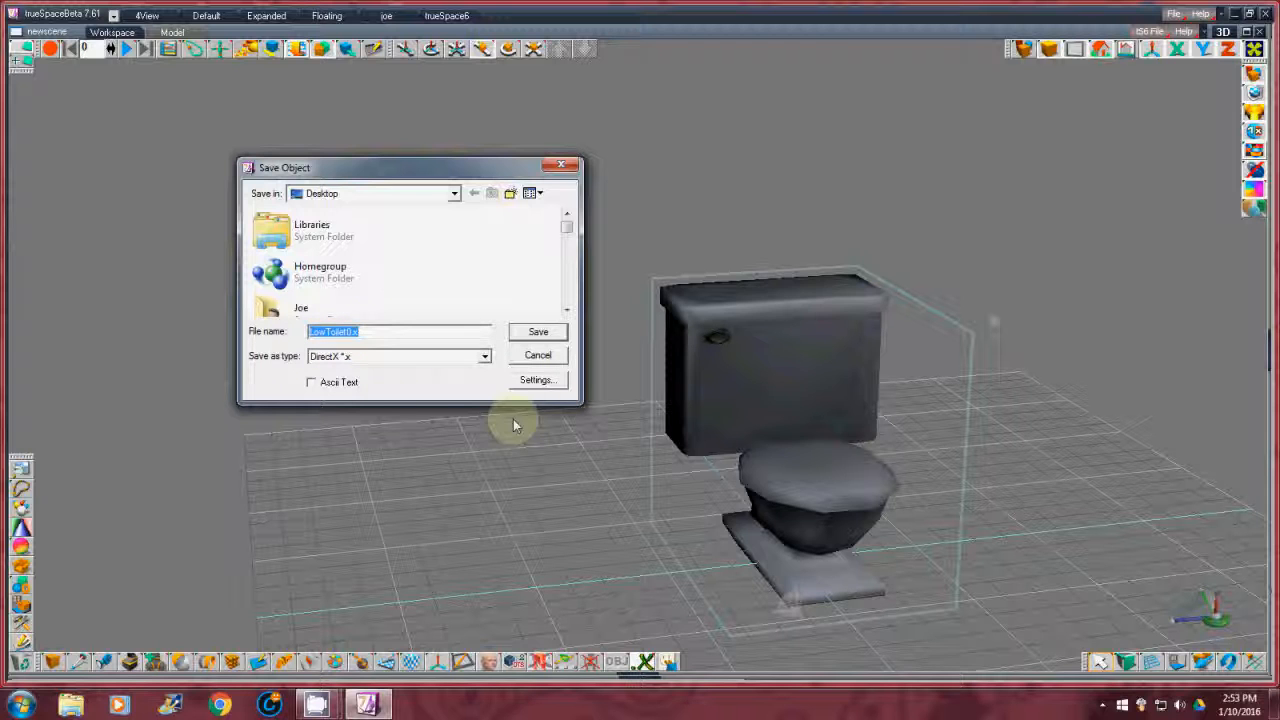
# In DirectX Export Settings keep original texture format and closest power-of-two resolution
pyautogui.click(538, 380)
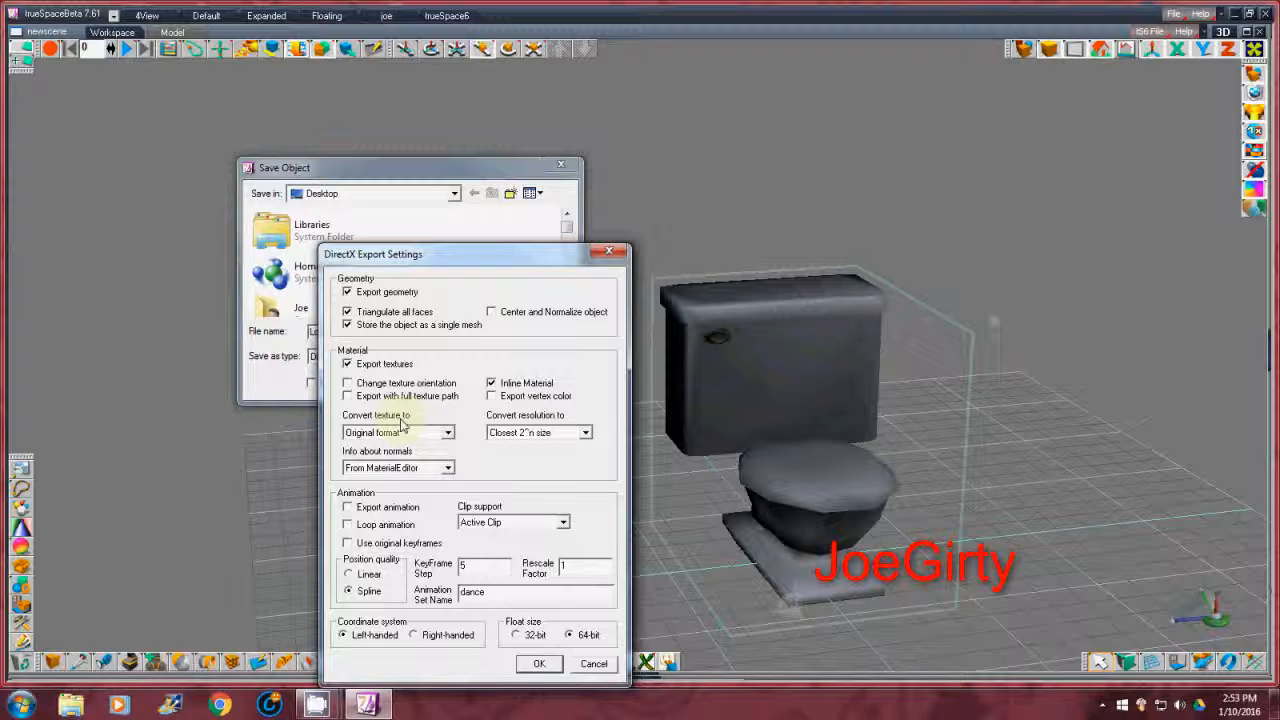
pyautogui.click(450, 432)
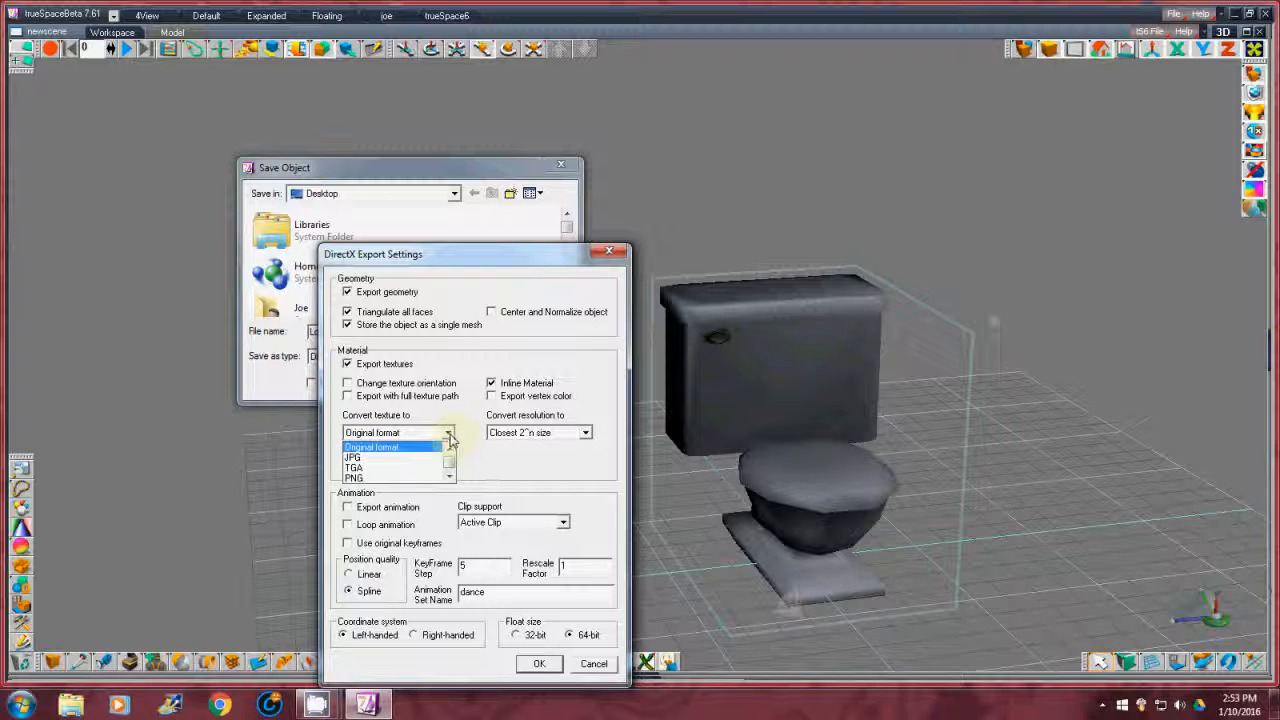
pyautogui.click(449, 434)
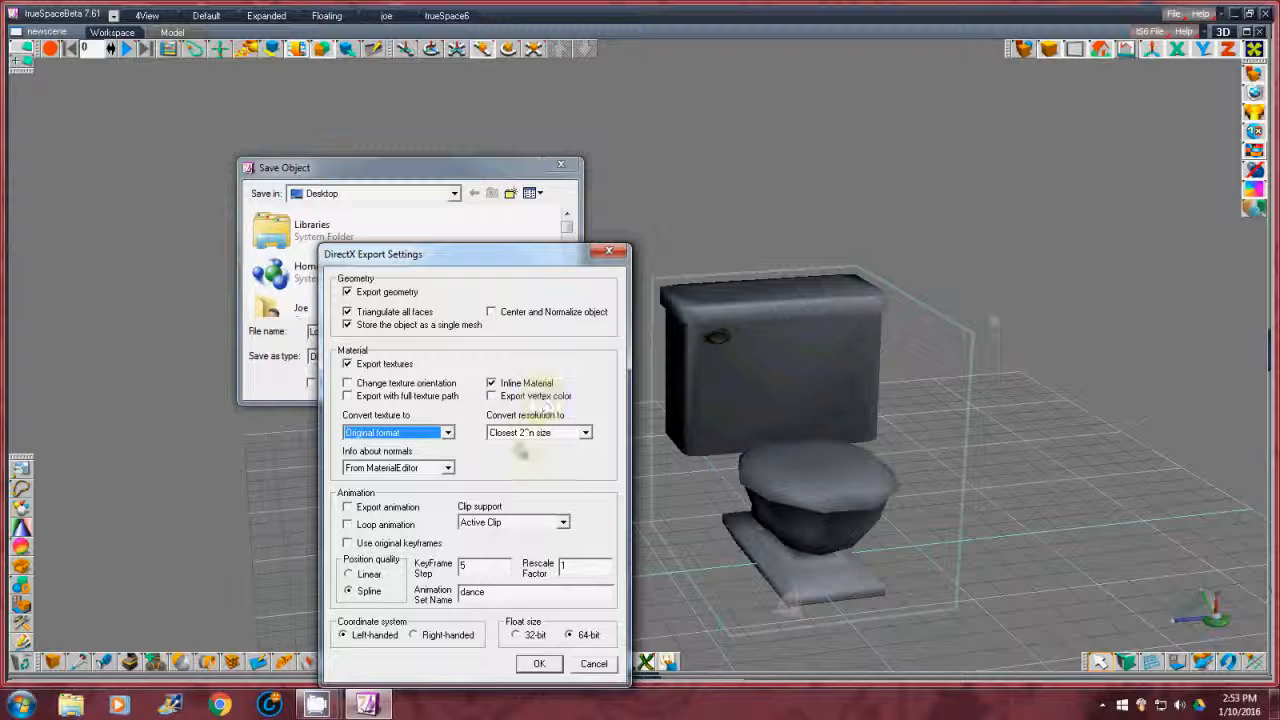
pyautogui.click(586, 432)
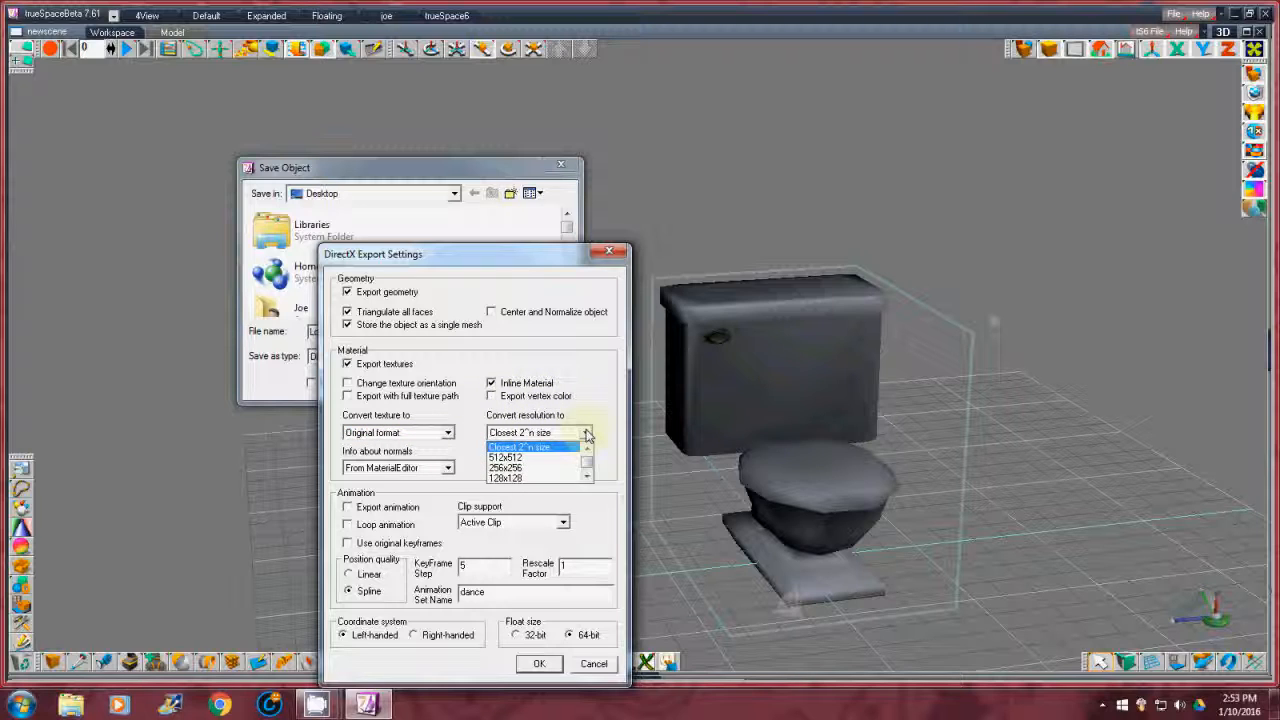
pyautogui.click(587, 433)
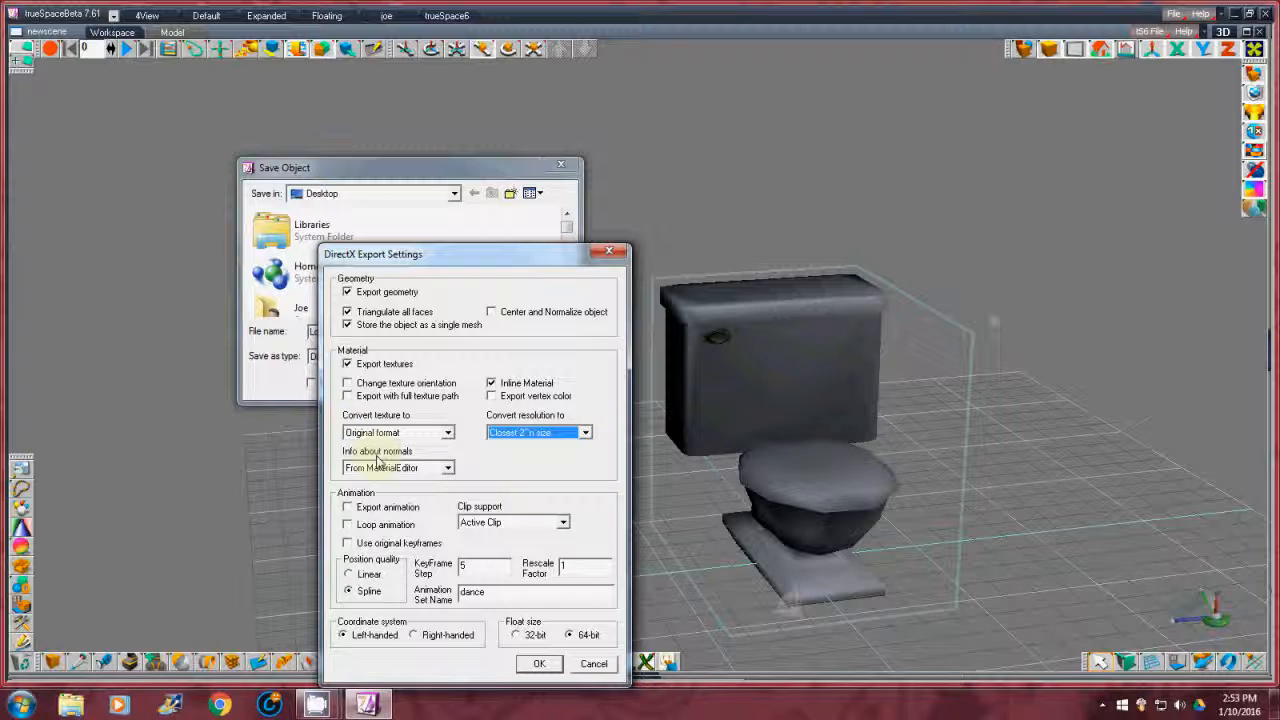
# Confirm the settings and save the toilet to the Desktop as LowToilet0.x
pyautogui.click(540, 664)
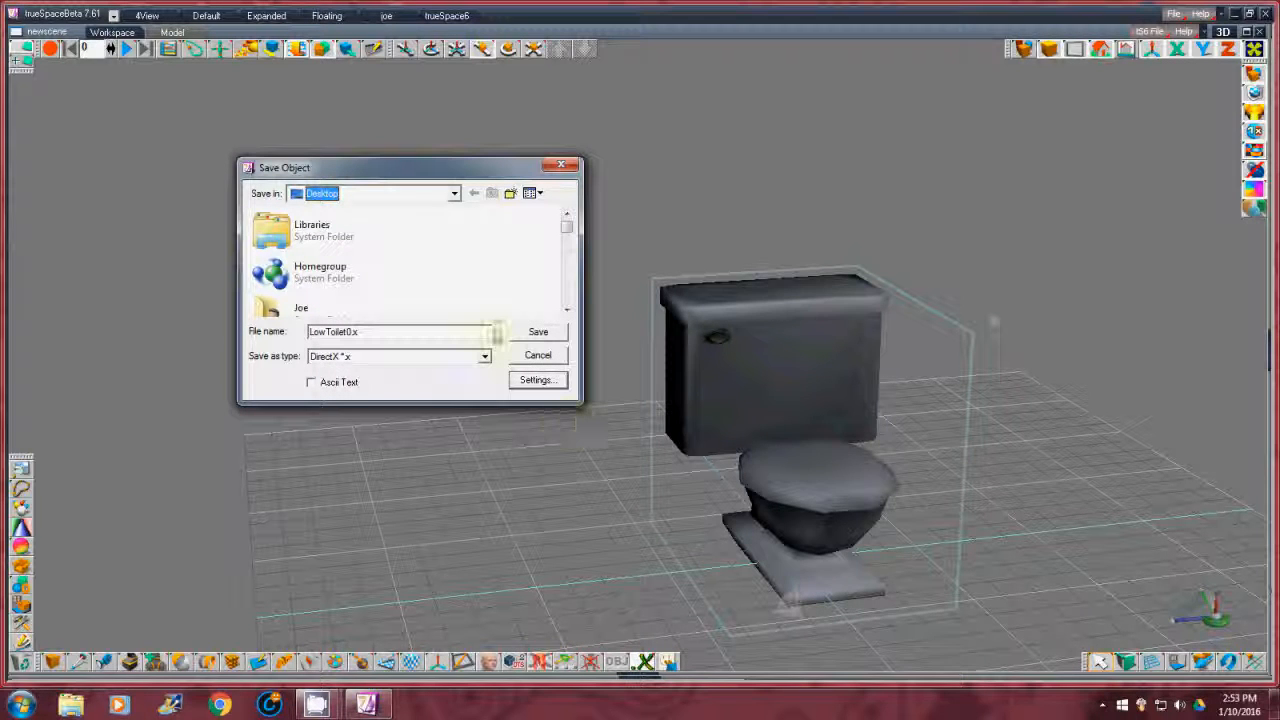
pyautogui.click(352, 331)
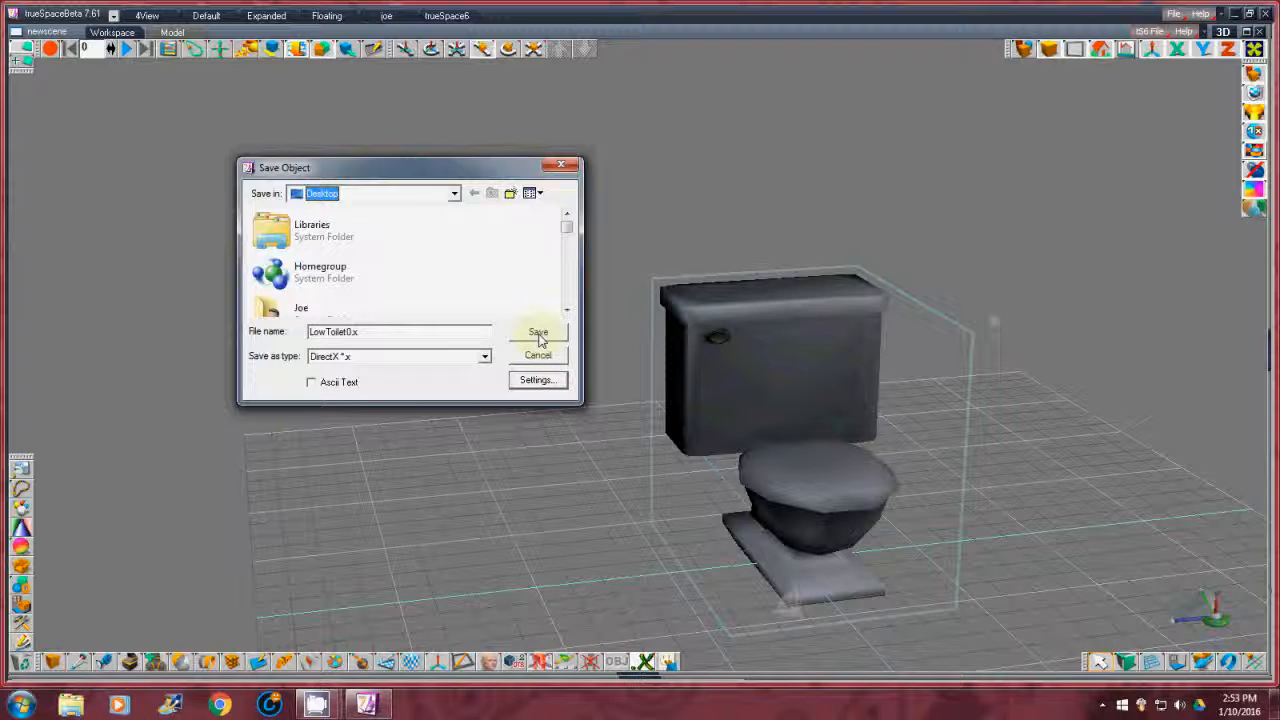
pyautogui.click(311, 382)
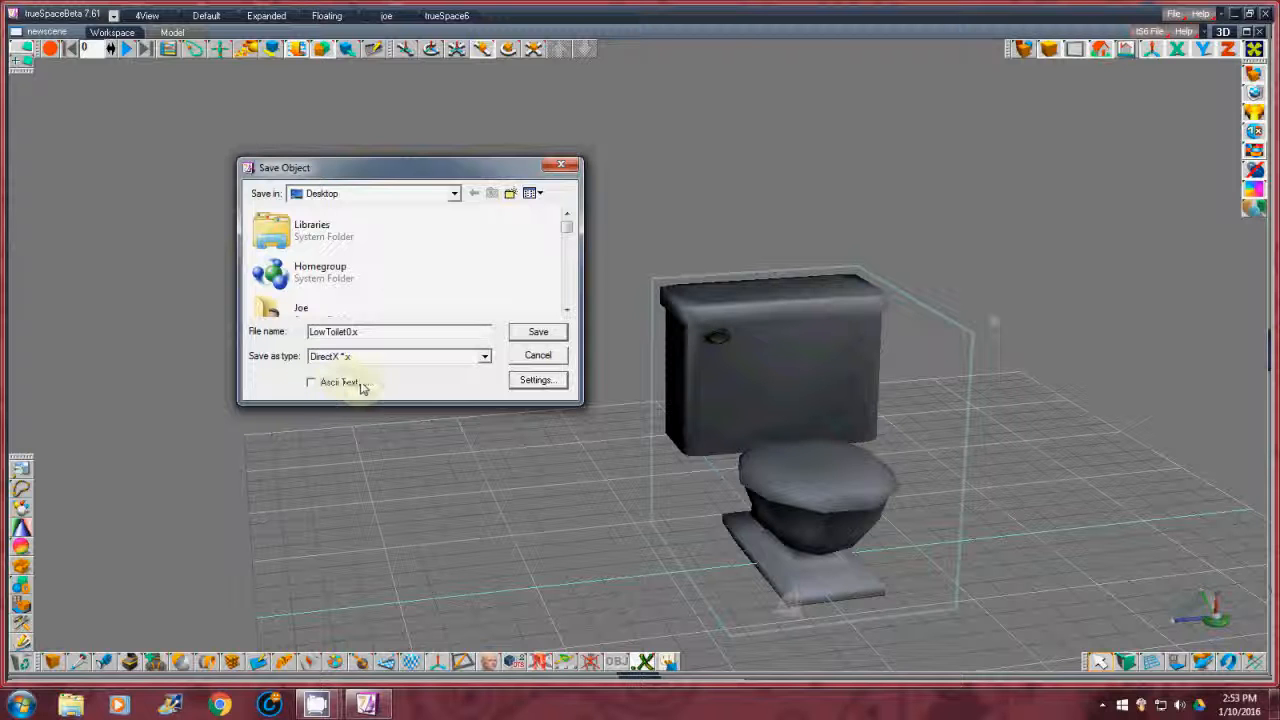
pyautogui.click(539, 332)
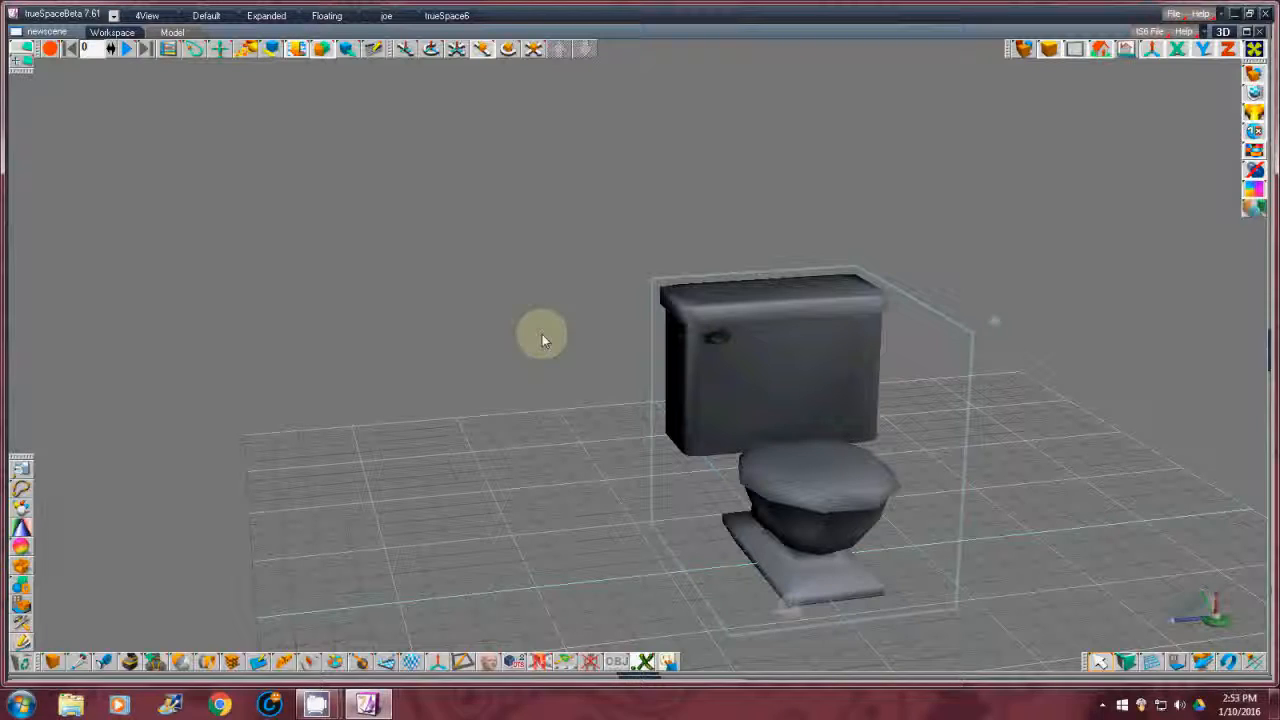
# Hide trueSpace, centre the CamStudio window and reveal the exported toilet files on the desktop
pyautogui.click(1232, 13)
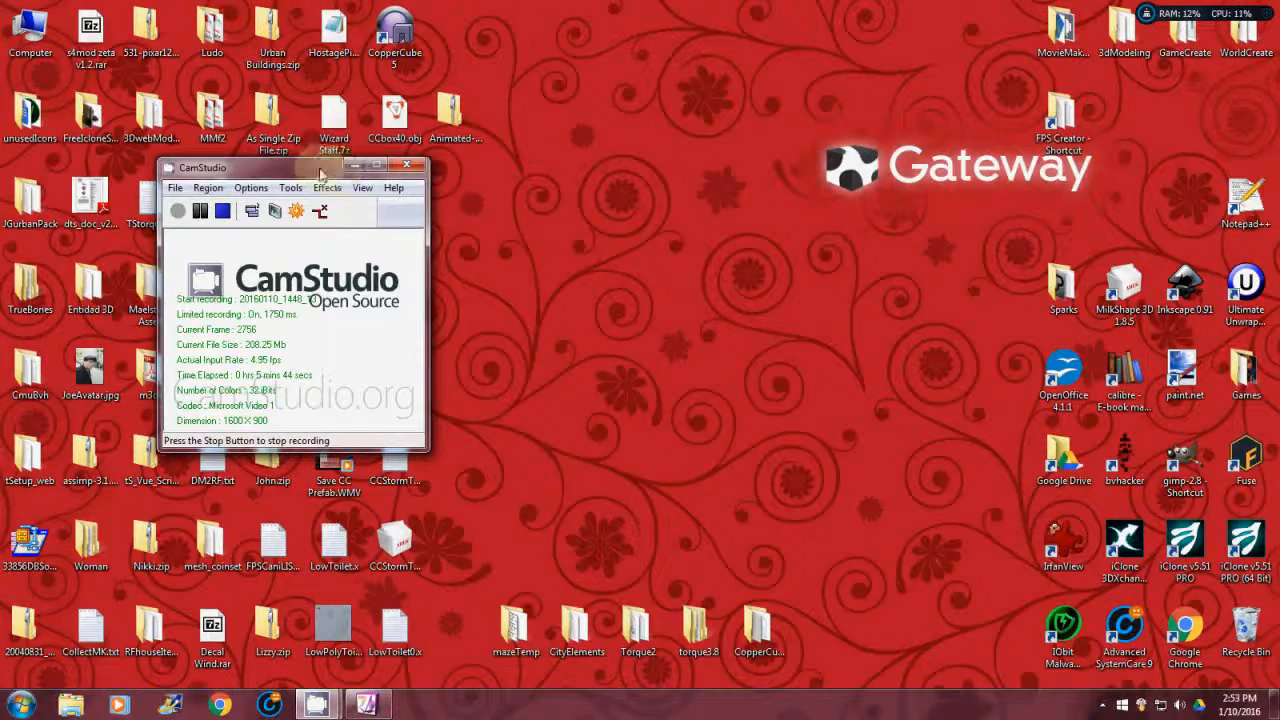
pyautogui.moveTo(322, 172); pyautogui.dragTo(670, 172)
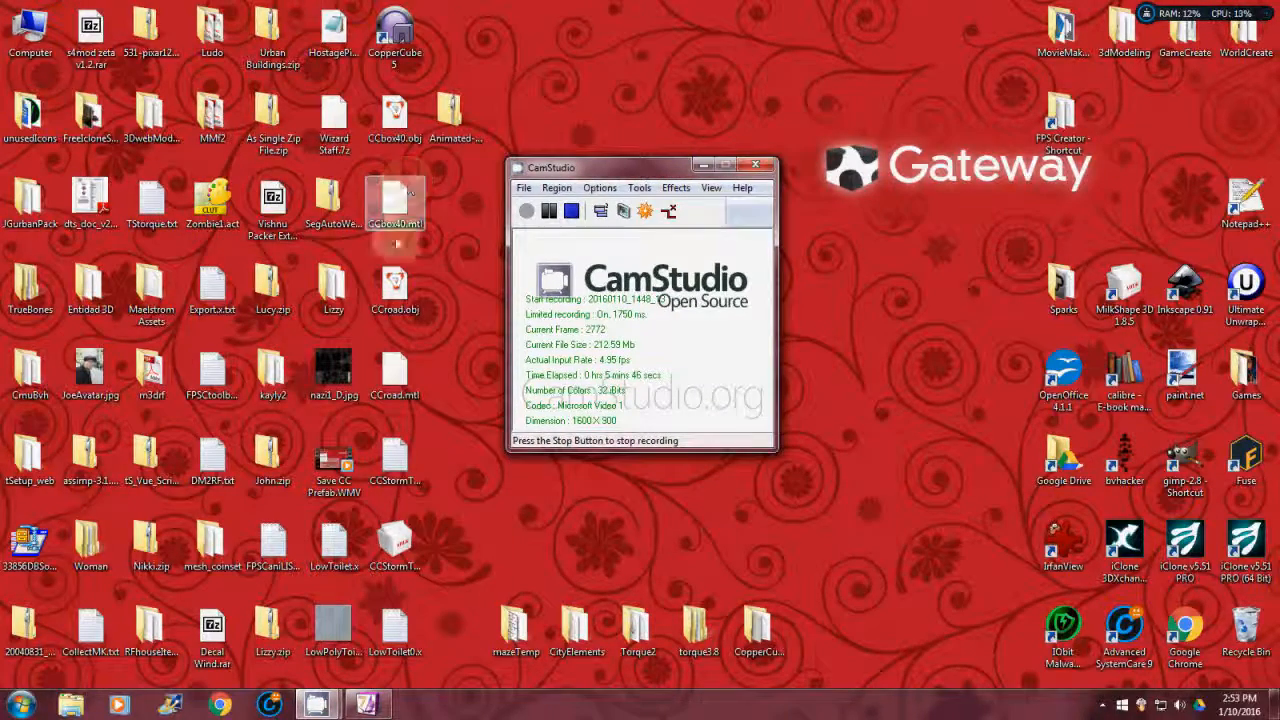
pyautogui.click(322, 624)
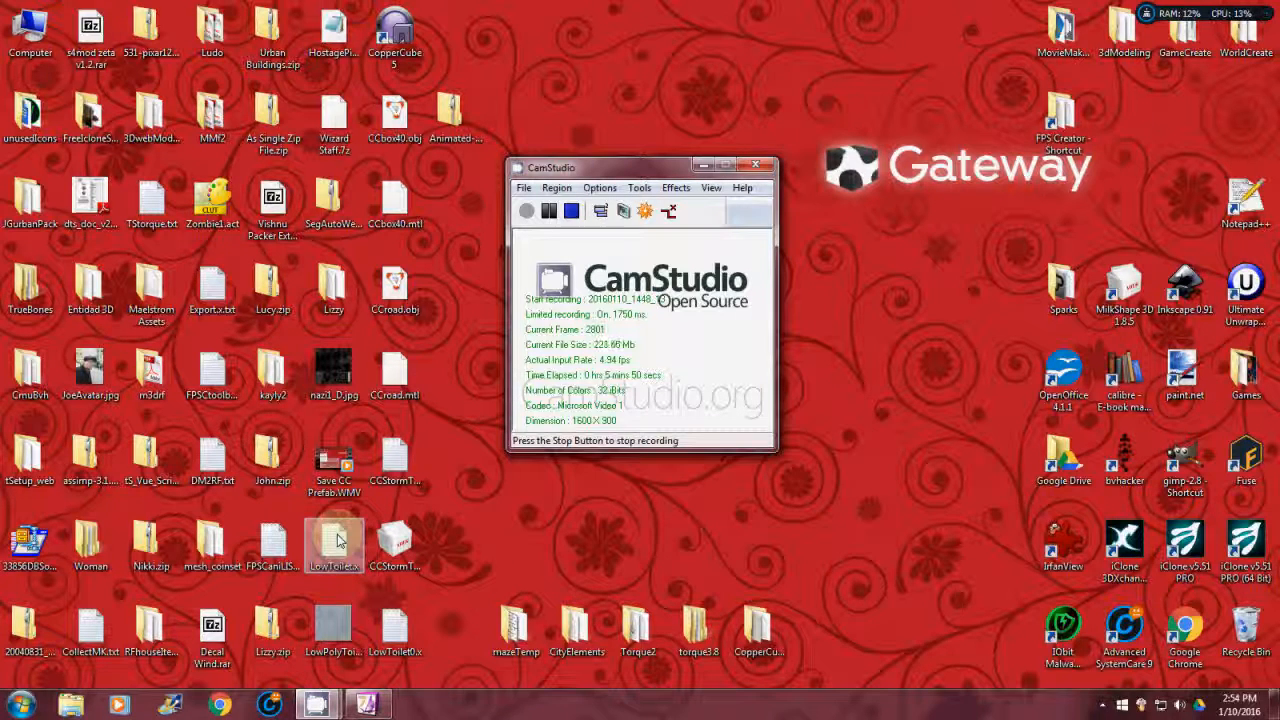
pyautogui.moveTo(395, 625)
pyautogui.mouseDown()
pyautogui.moveTo(697, 570)
pyautogui.moveTo(740, 540)
pyautogui.mouseUp()
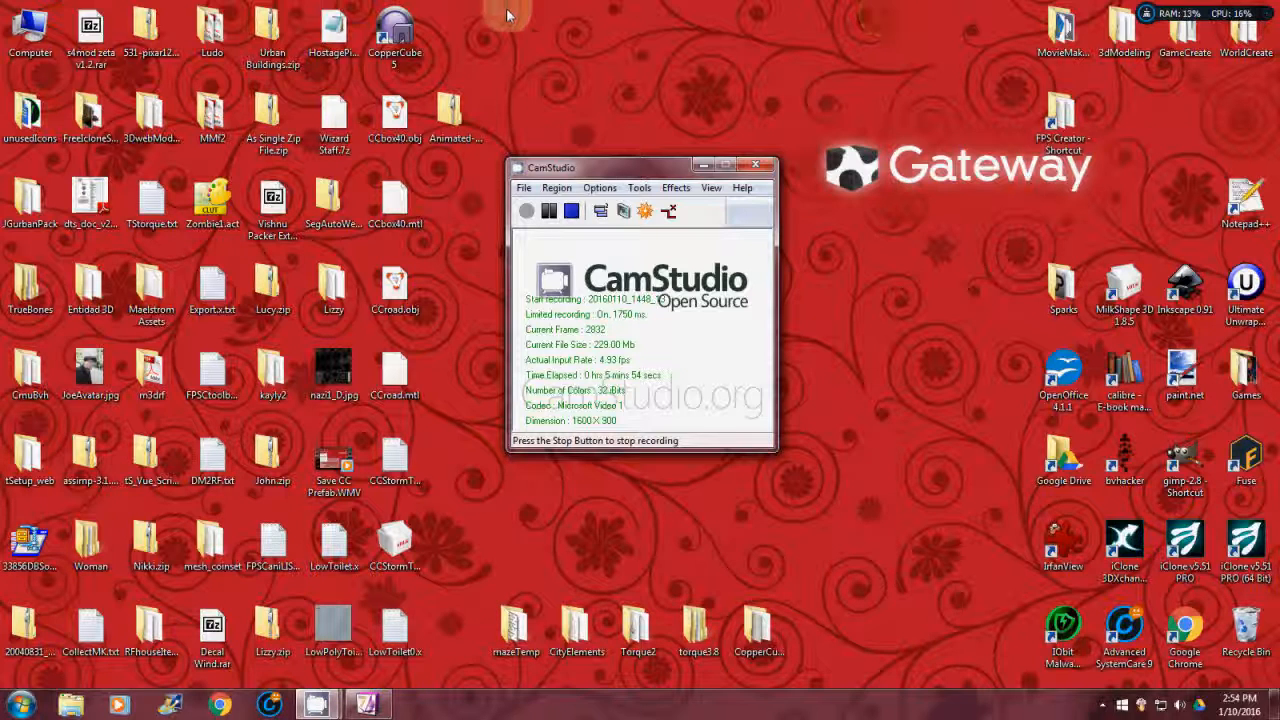
# Launch CopperCube 5, start a new empty 3D app and maximize its window
pyautogui.doubleClick(398, 38)
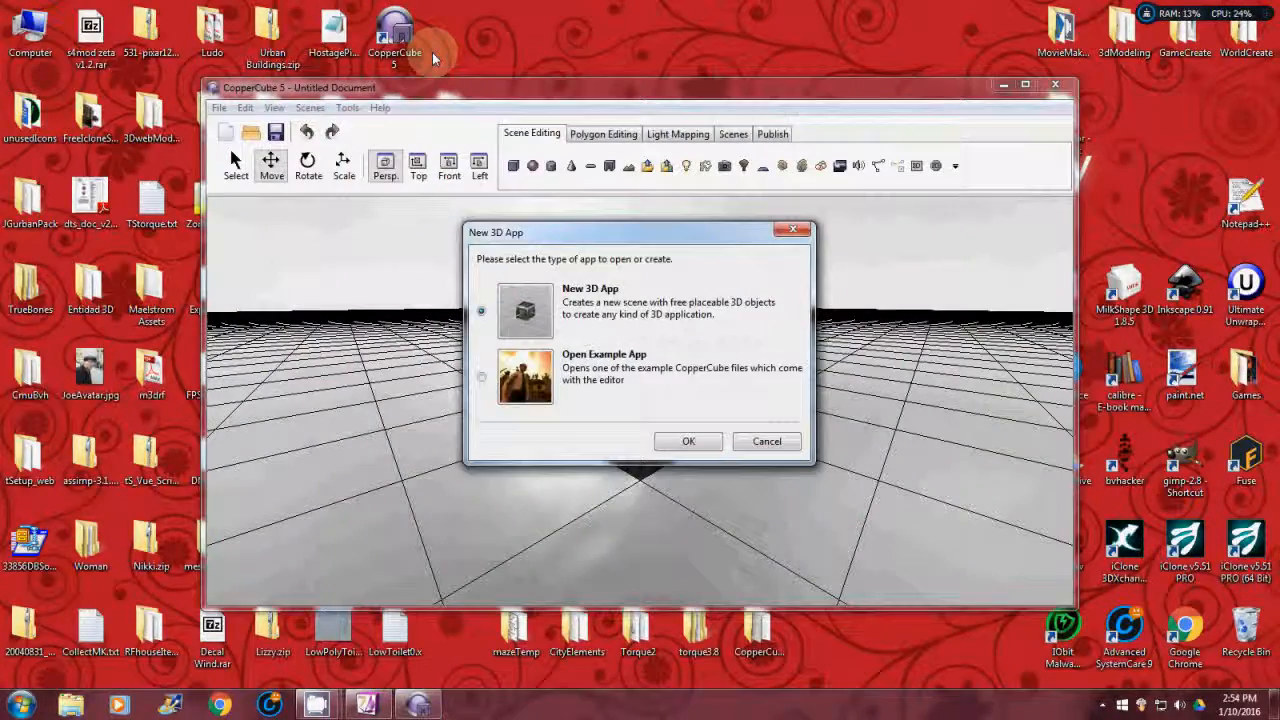
pyautogui.click(688, 441)
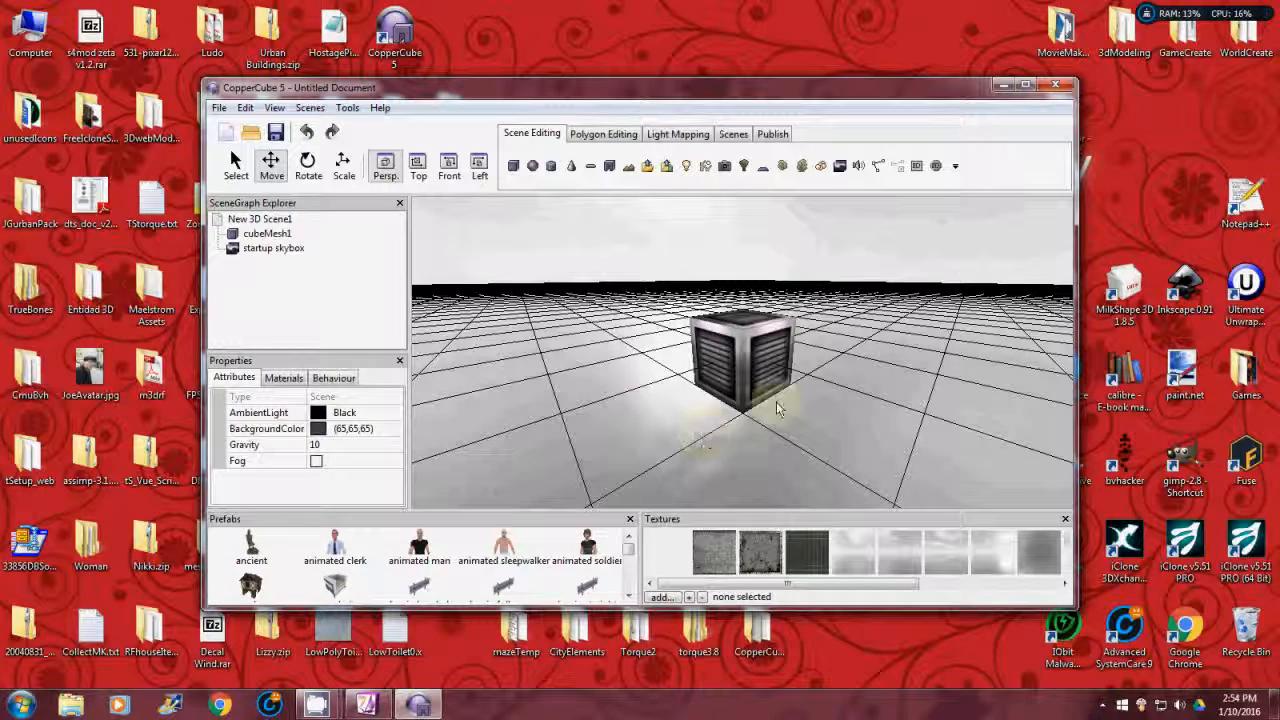
pyautogui.click(1026, 86)
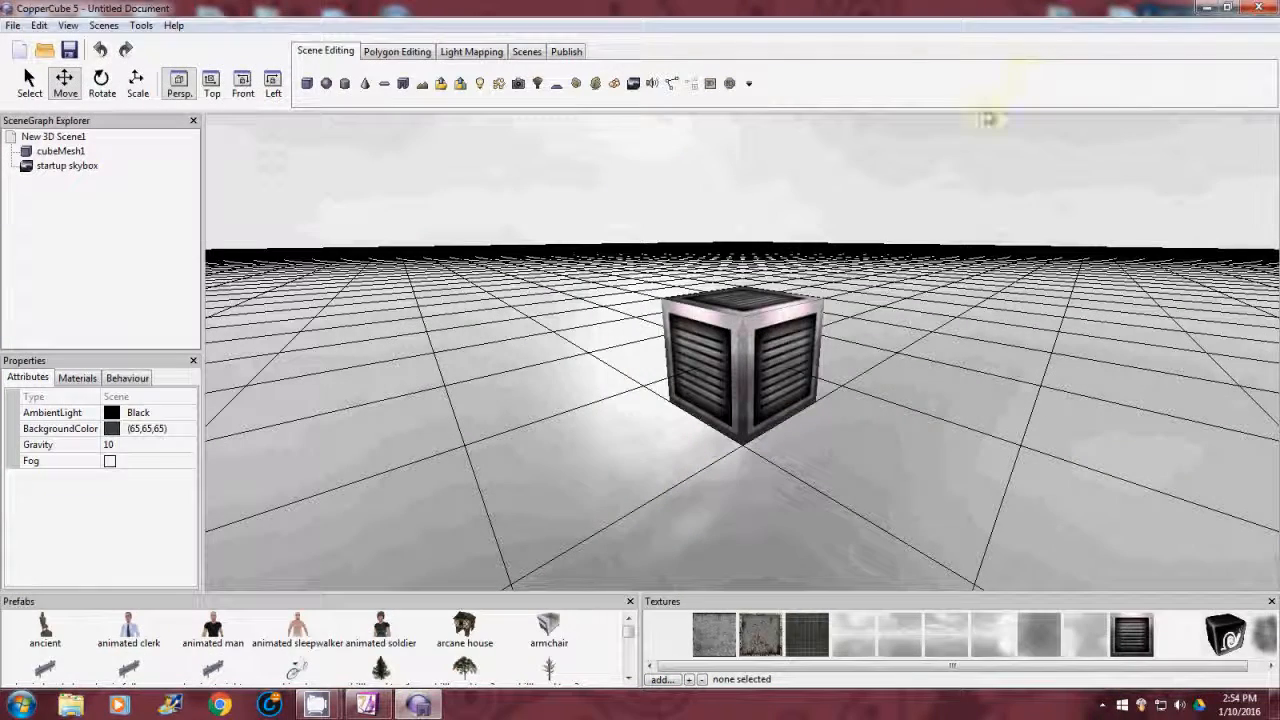
# Delete the default cubeMesh1 so only the skybox remains in the scene
pyautogui.click(762, 345)
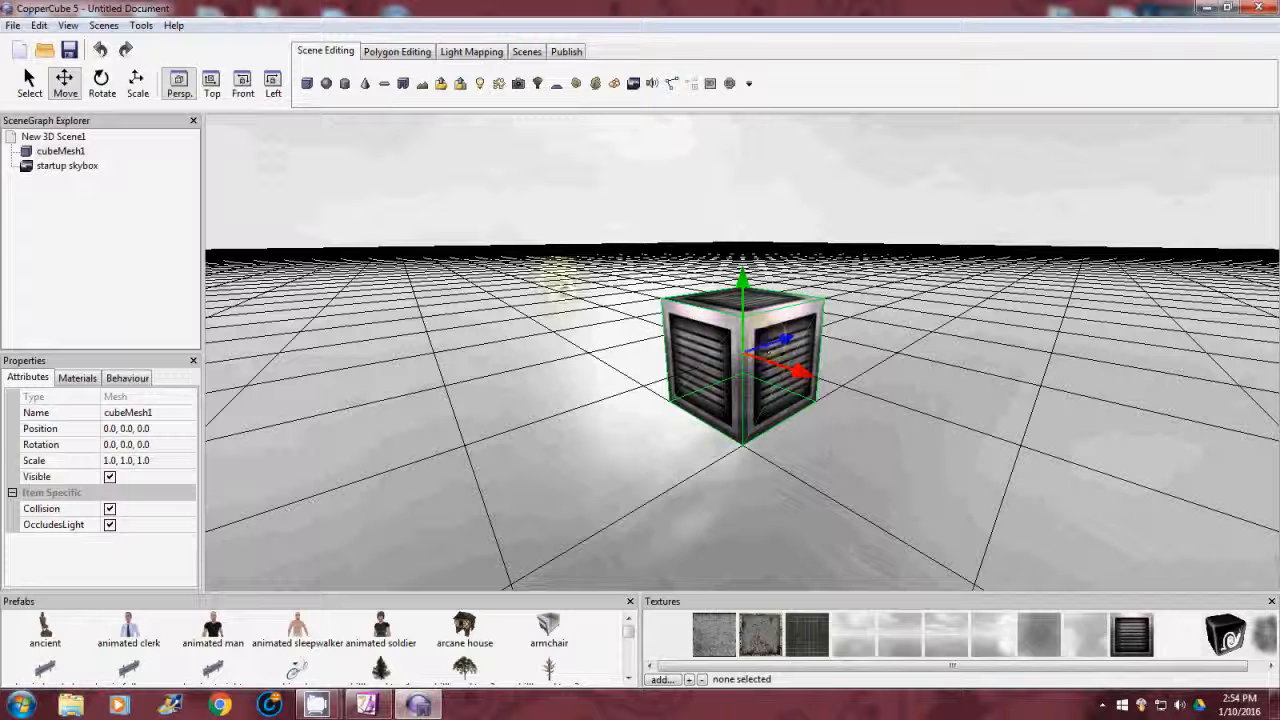
pyautogui.rightClick(60, 151)
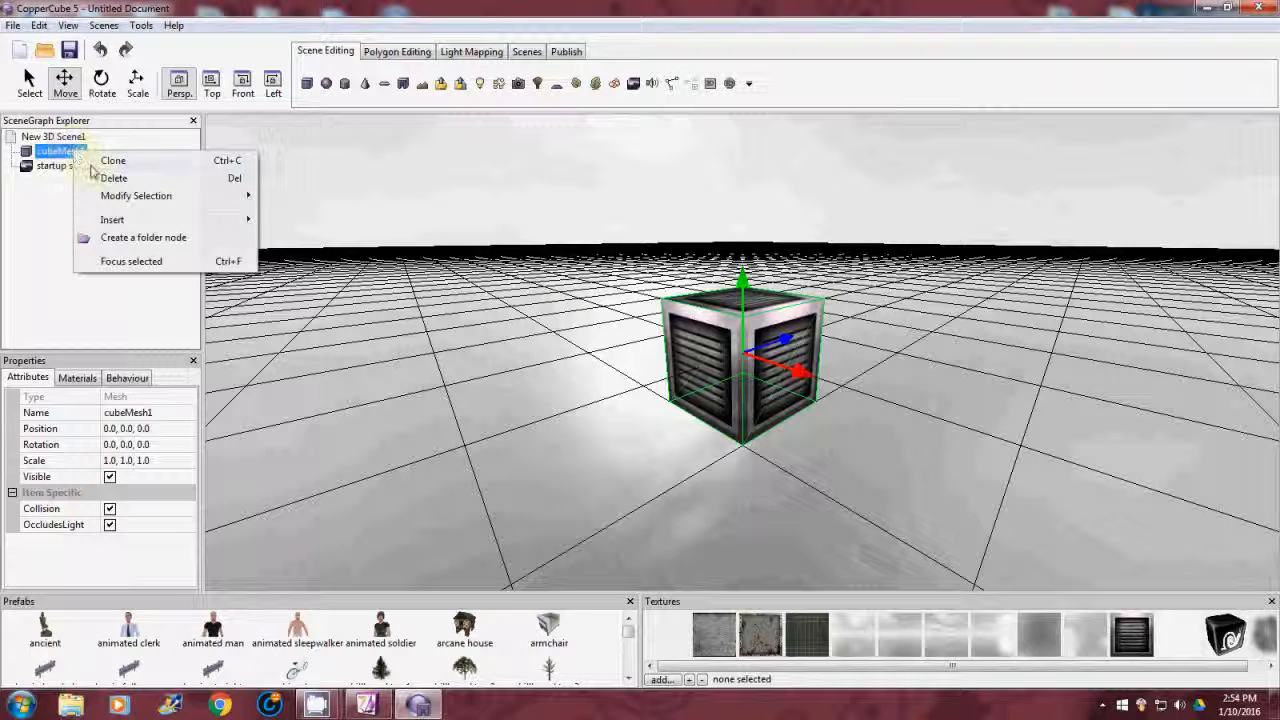
pyautogui.click(100, 178)
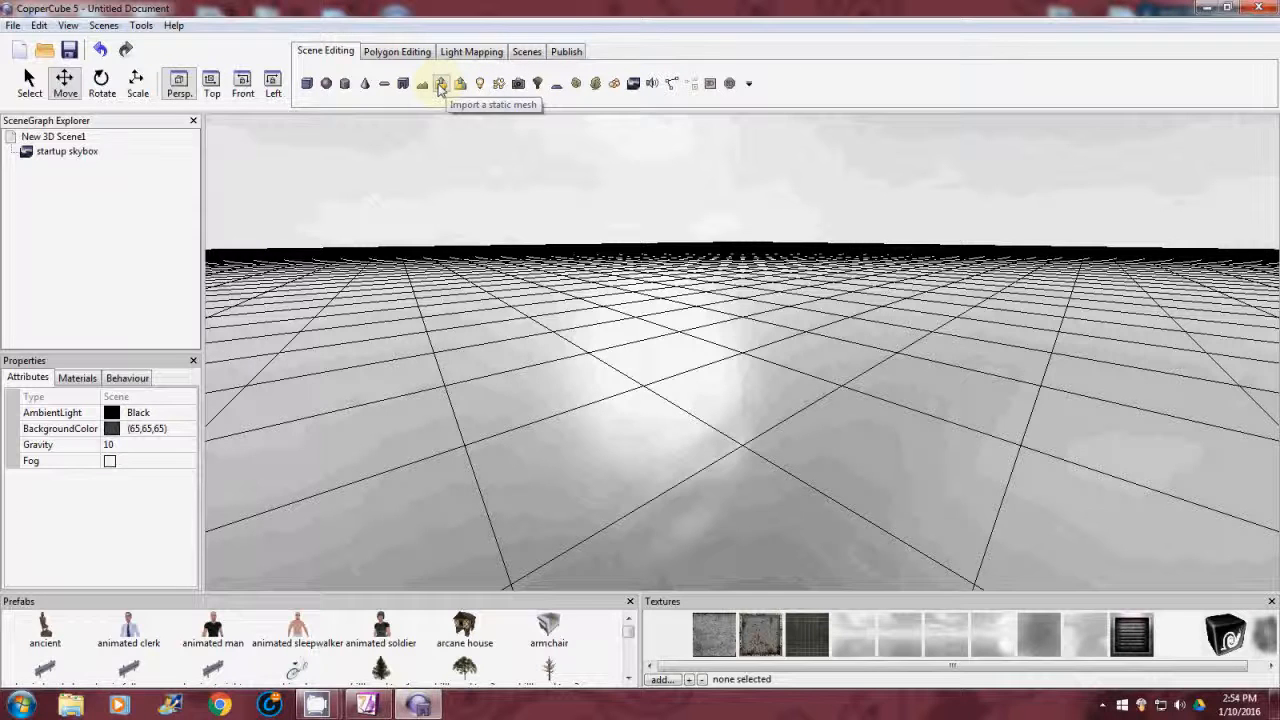
# Import the static mesh LowToilet0.x into the scene as Mesh1
pyautogui.click(441, 84)
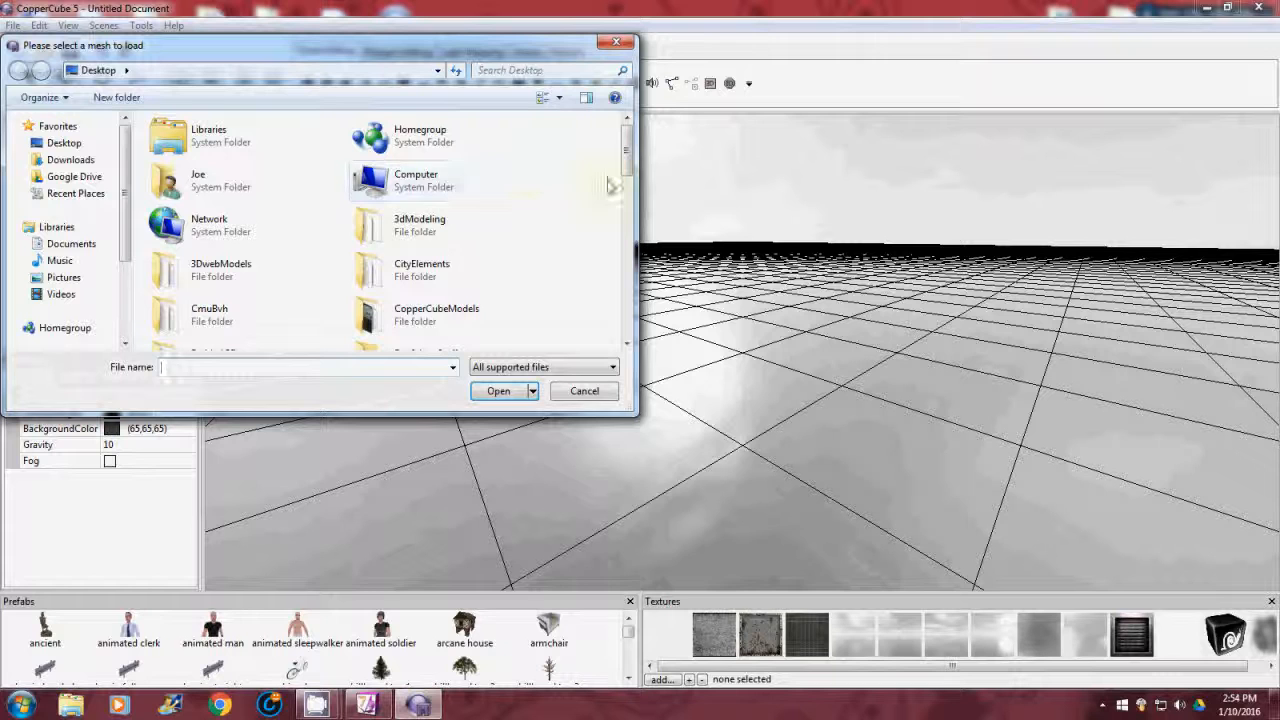
pyautogui.moveTo(626, 145); pyautogui.dragTo(627, 310)
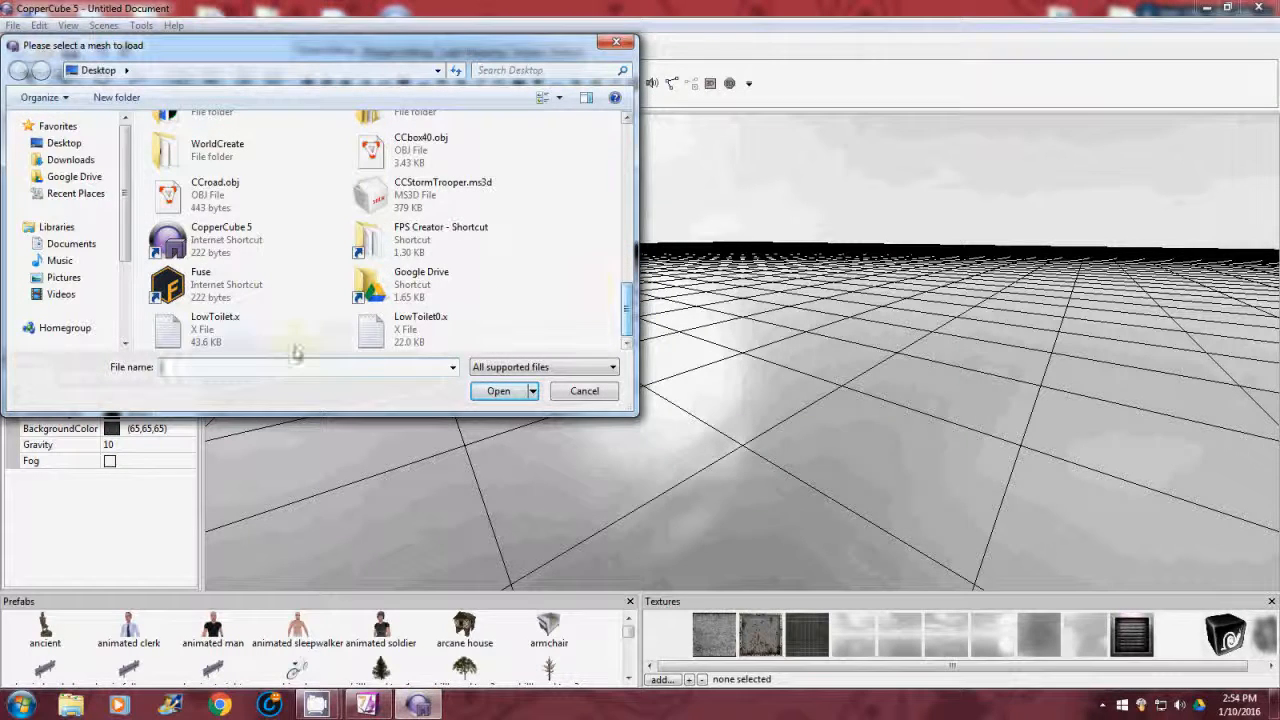
pyautogui.click(398, 330)
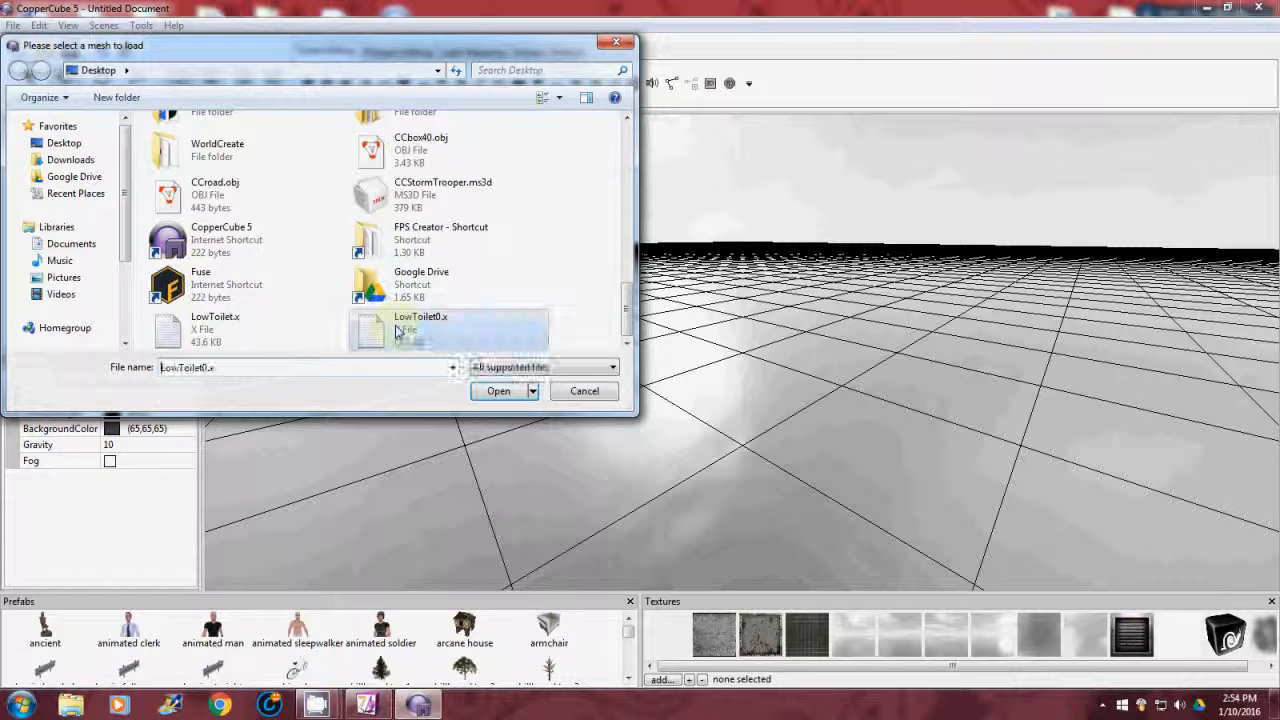
pyautogui.click(498, 391)
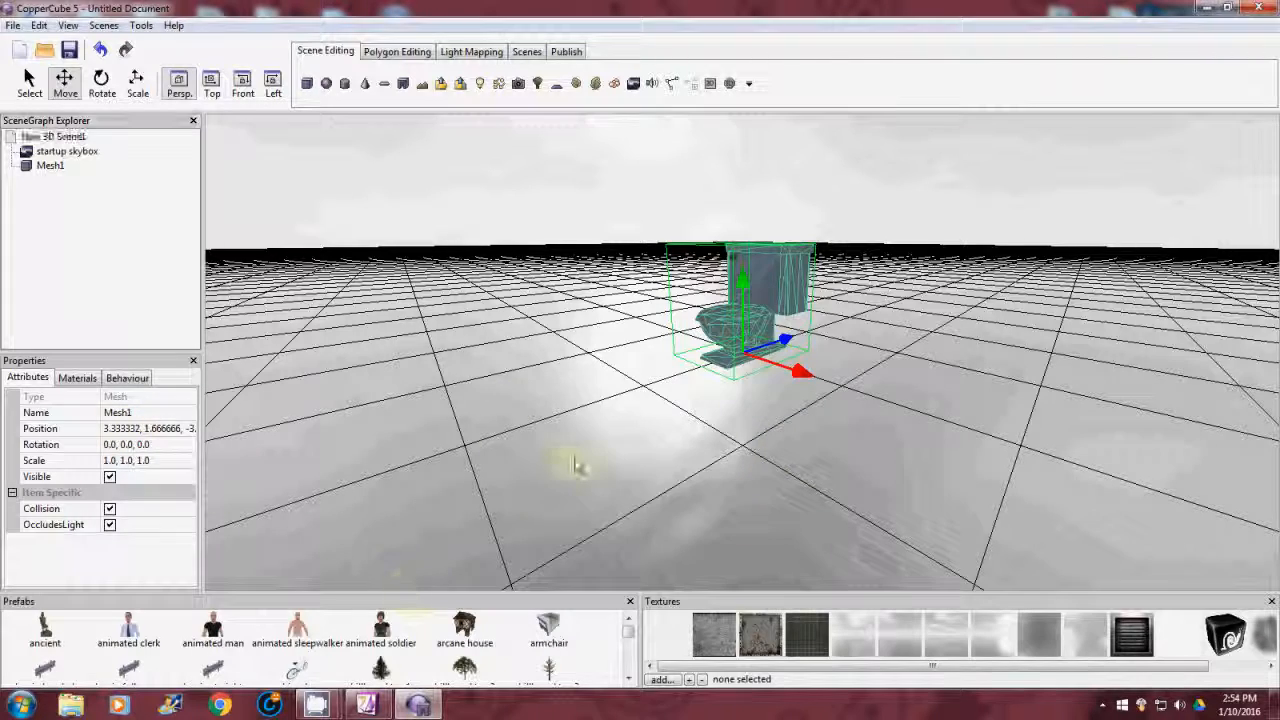
pyautogui.scroll(5, 575, 458)
pyautogui.scroll(3, 575, 458)
pyautogui.scroll(-3, 575, 458)
pyautogui.scroll(-3, 570, 456)
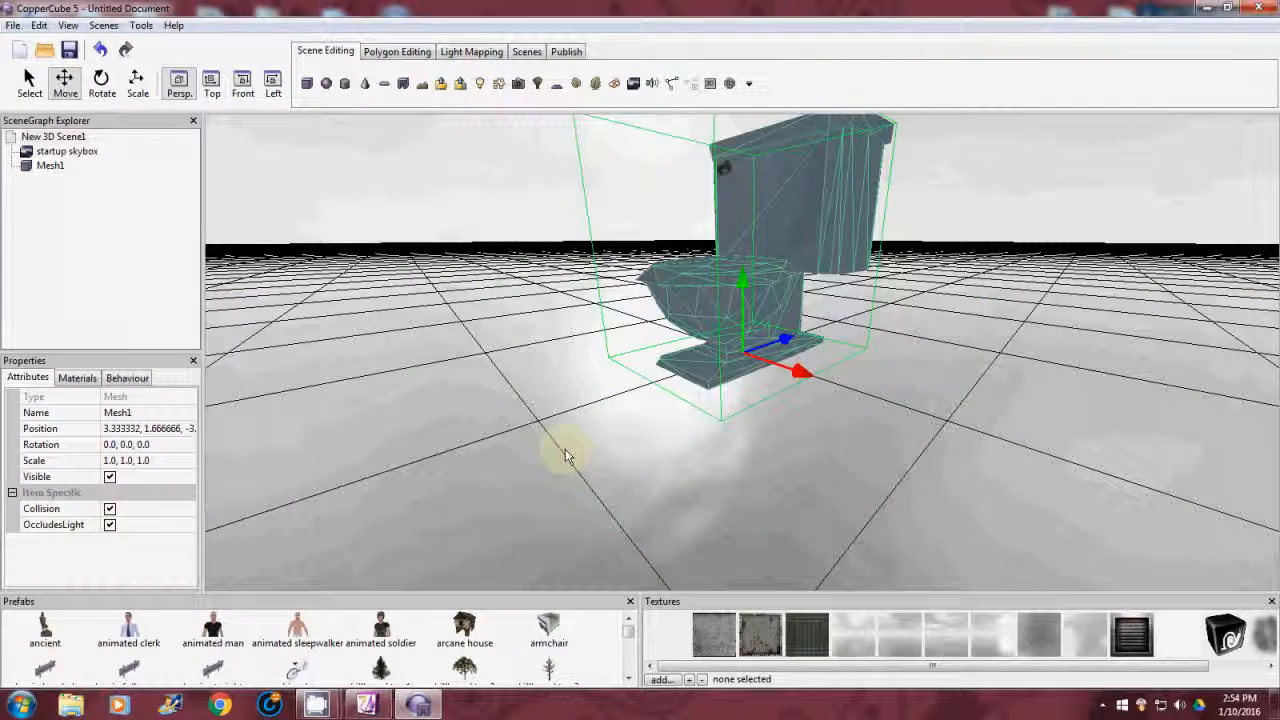
pyautogui.scroll(-3, 568, 455)
pyautogui.scroll(3, 568, 455)
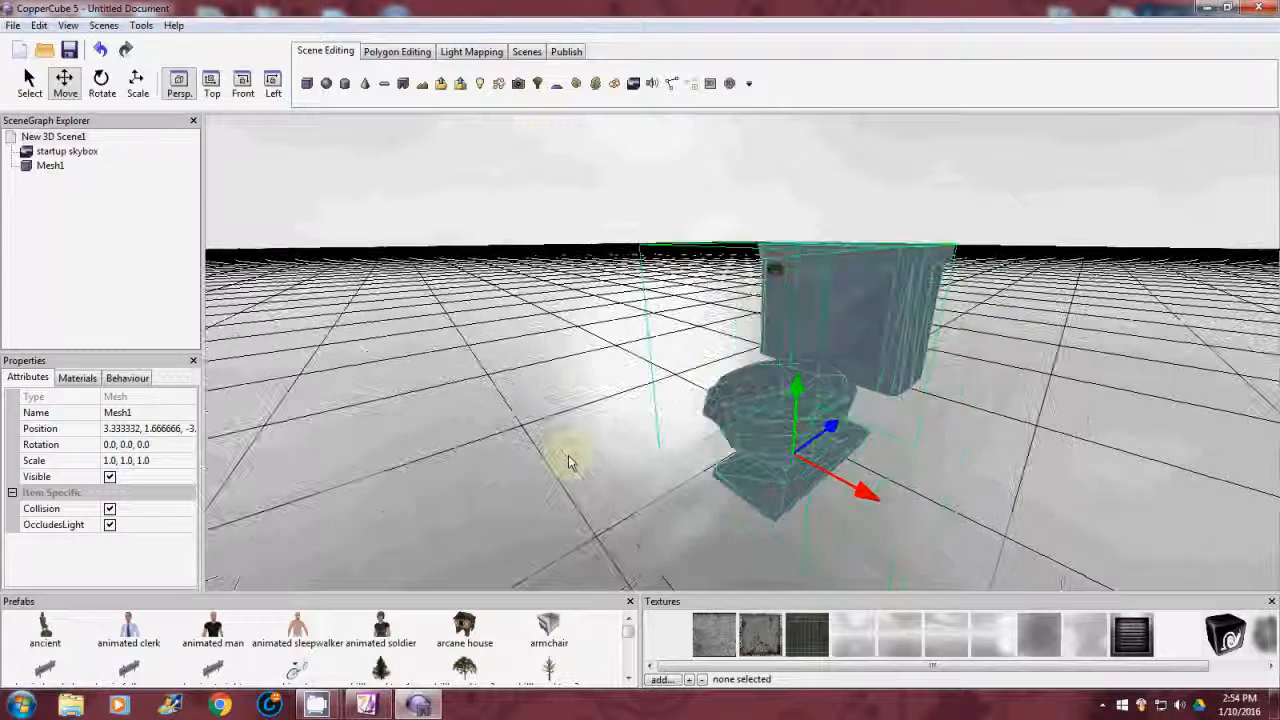
# Add the animated man prefab and move him to stand on the ground beside the toilet
pyautogui.doubleClick(213, 632)
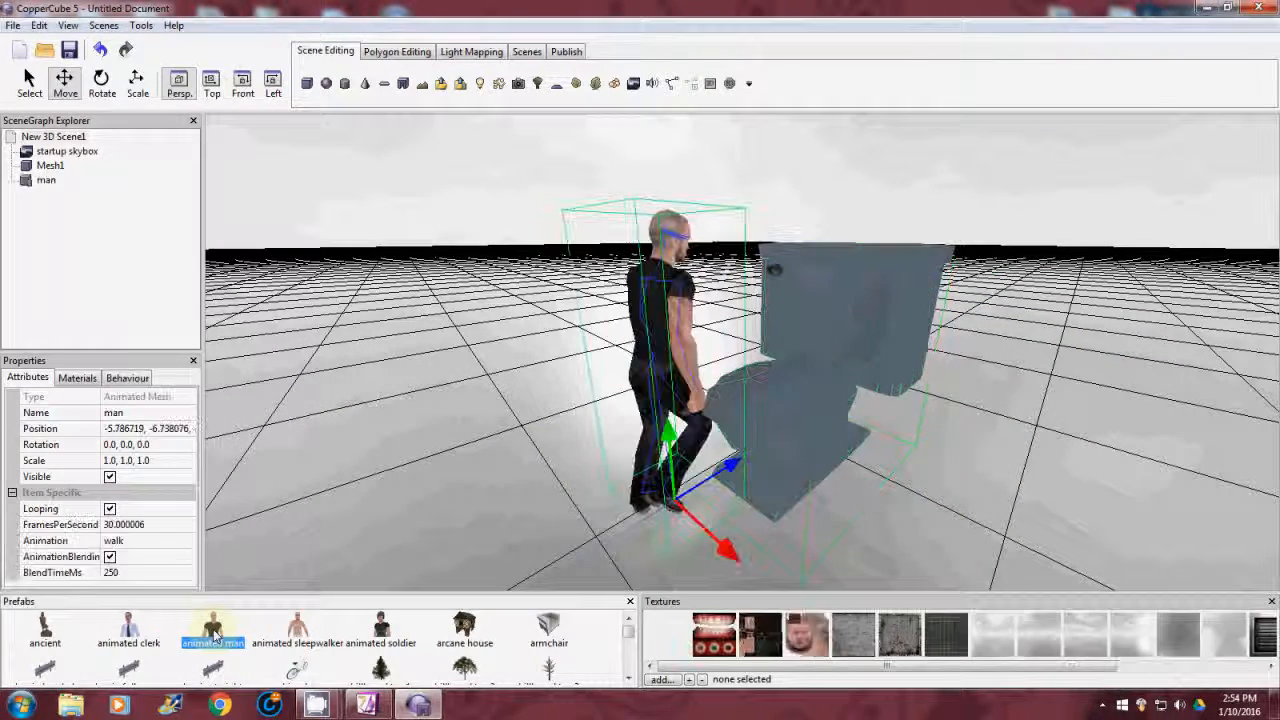
pyautogui.moveTo(860, 520); pyautogui.dragTo(862, 515, button='middle')
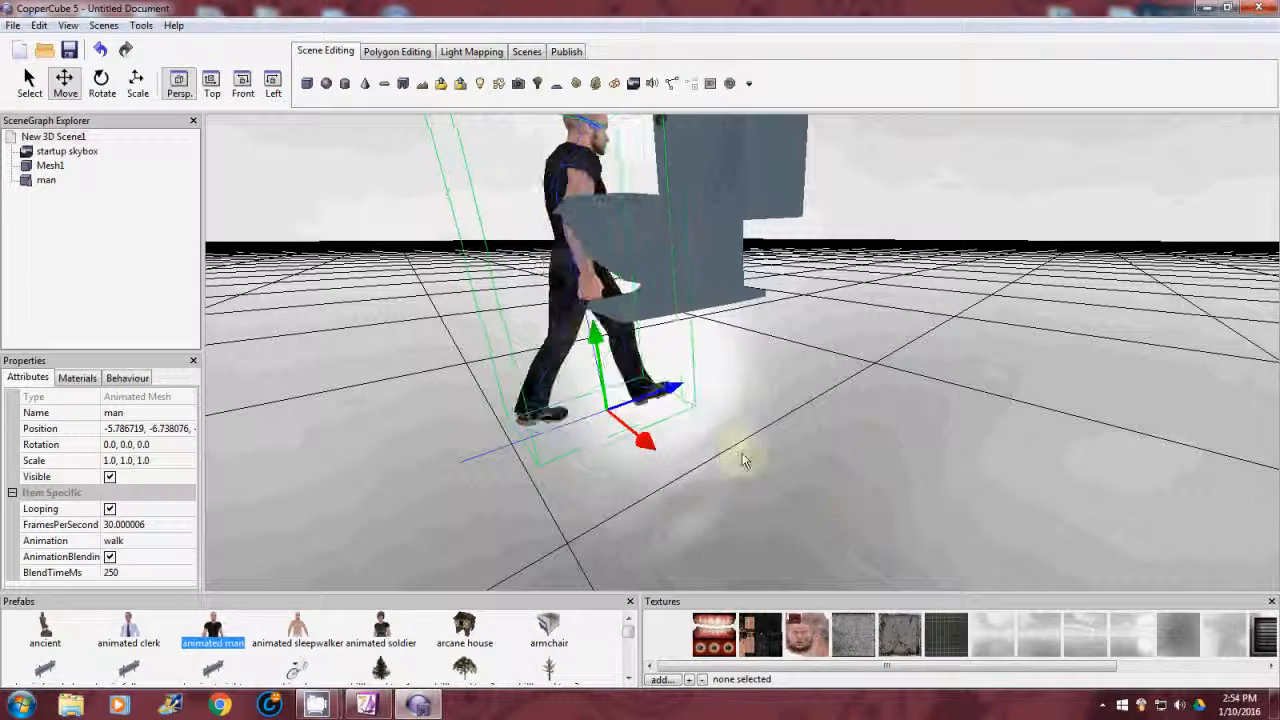
pyautogui.moveTo(593, 340); pyautogui.dragTo(620, 328)
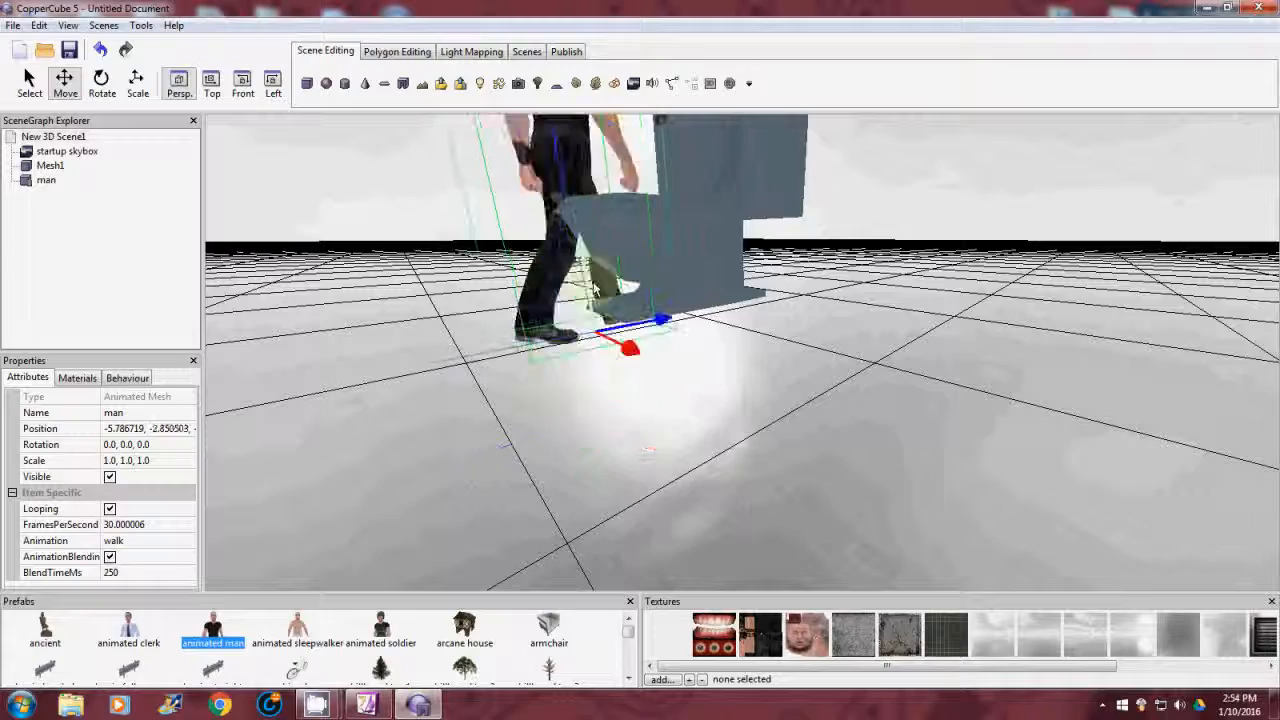
pyautogui.moveTo(620, 328)
pyautogui.mouseDown(button='middle')
pyautogui.moveTo(650, 413)
pyautogui.moveTo(678, 388)
pyautogui.moveTo(673, 400)
pyautogui.mouseUp(button='middle')
pyautogui.scroll(-3, 645, 375)
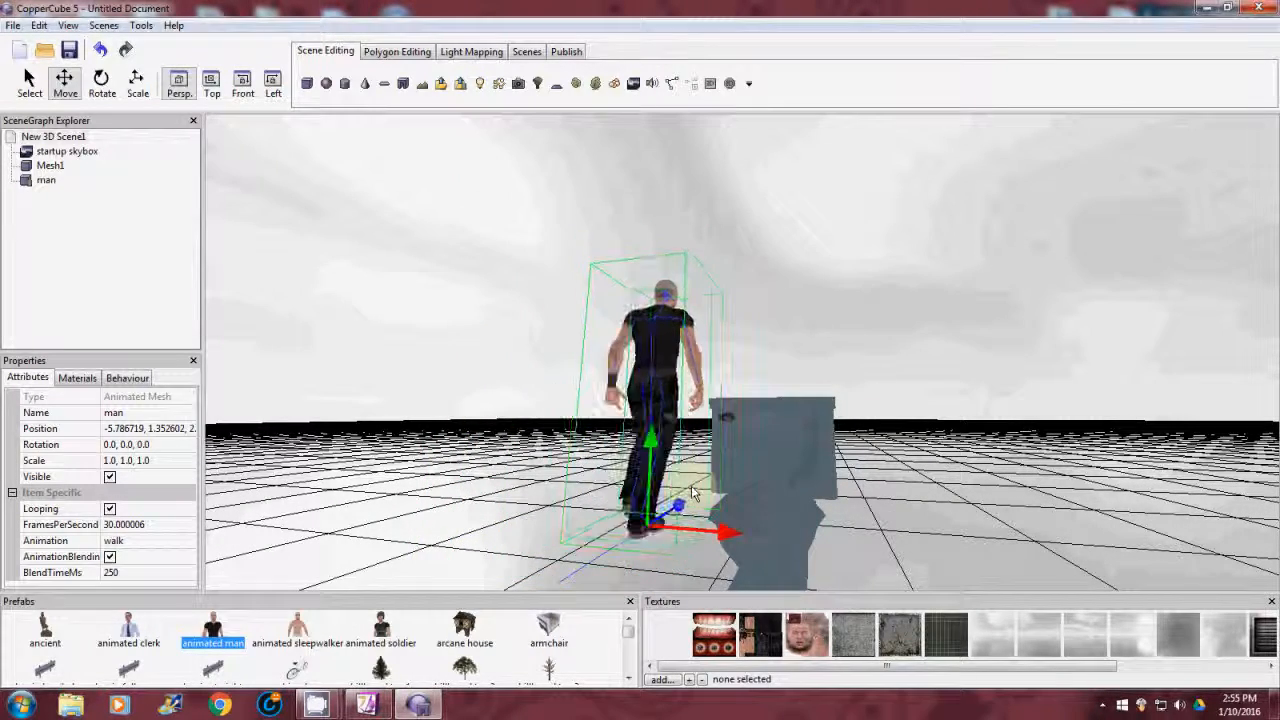
pyautogui.moveTo(712, 540); pyautogui.dragTo(745, 530)
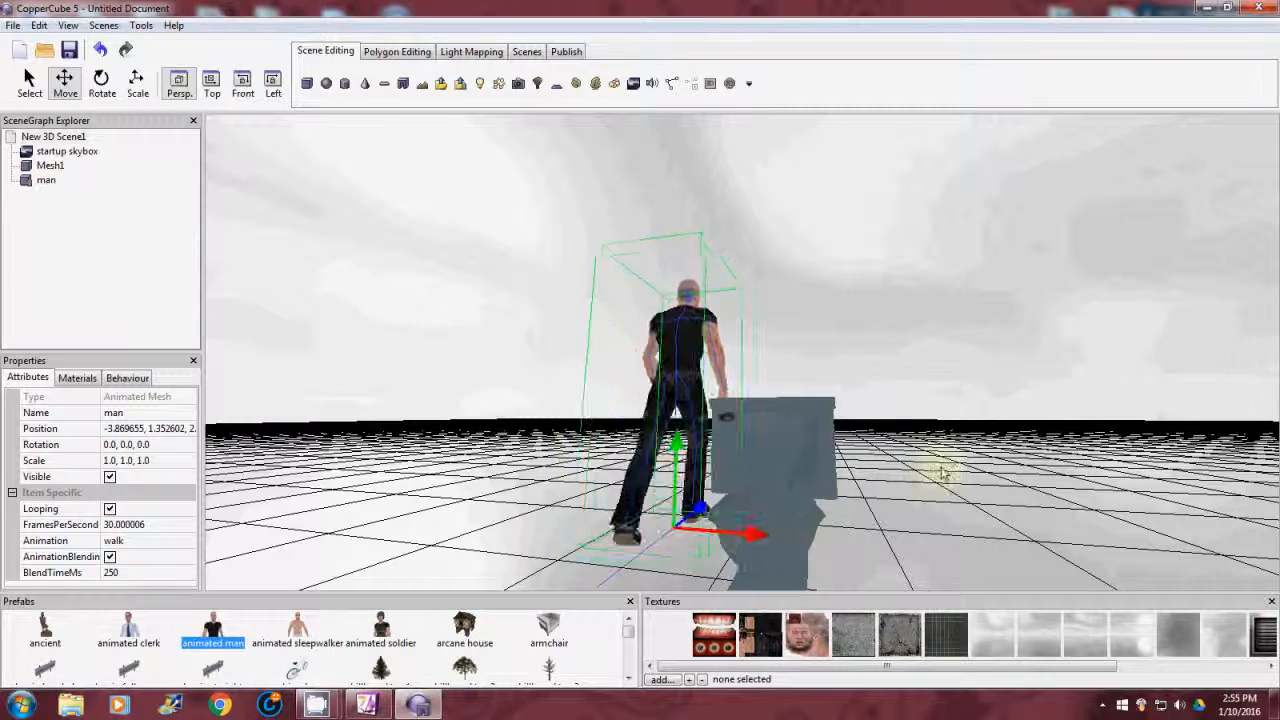
pyautogui.moveTo(930, 470)
pyautogui.mouseDown(button='middle')
pyautogui.moveTo(939, 452)
pyautogui.moveTo(900, 392)
pyautogui.moveTo(884, 430)
pyautogui.mouseUp(button='middle')
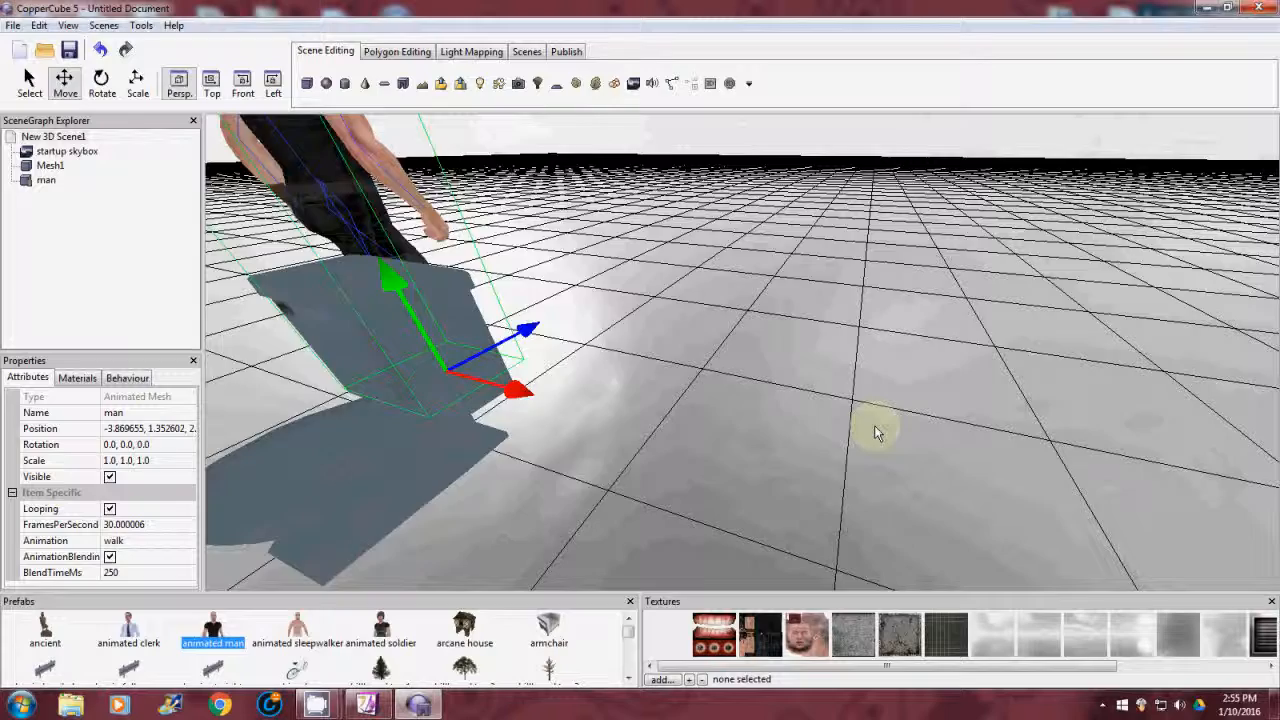
pyautogui.scroll(-3, 884, 425)
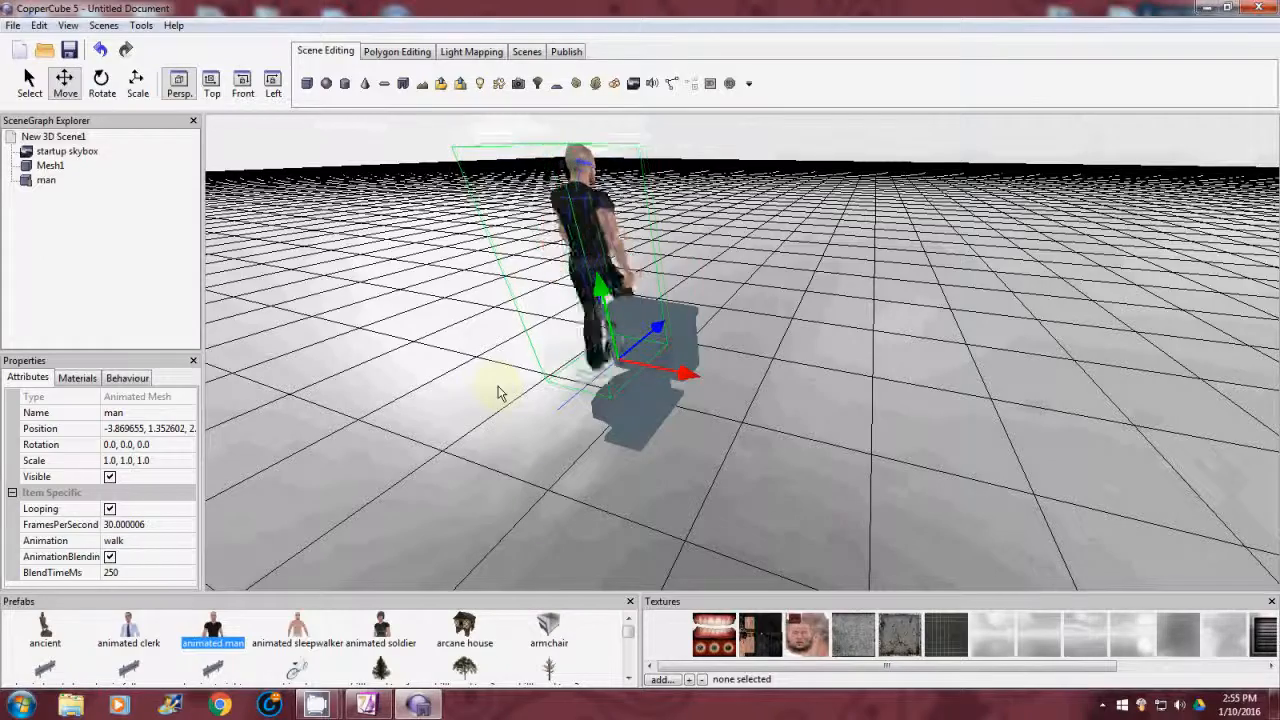
pyautogui.moveTo(316, 706)
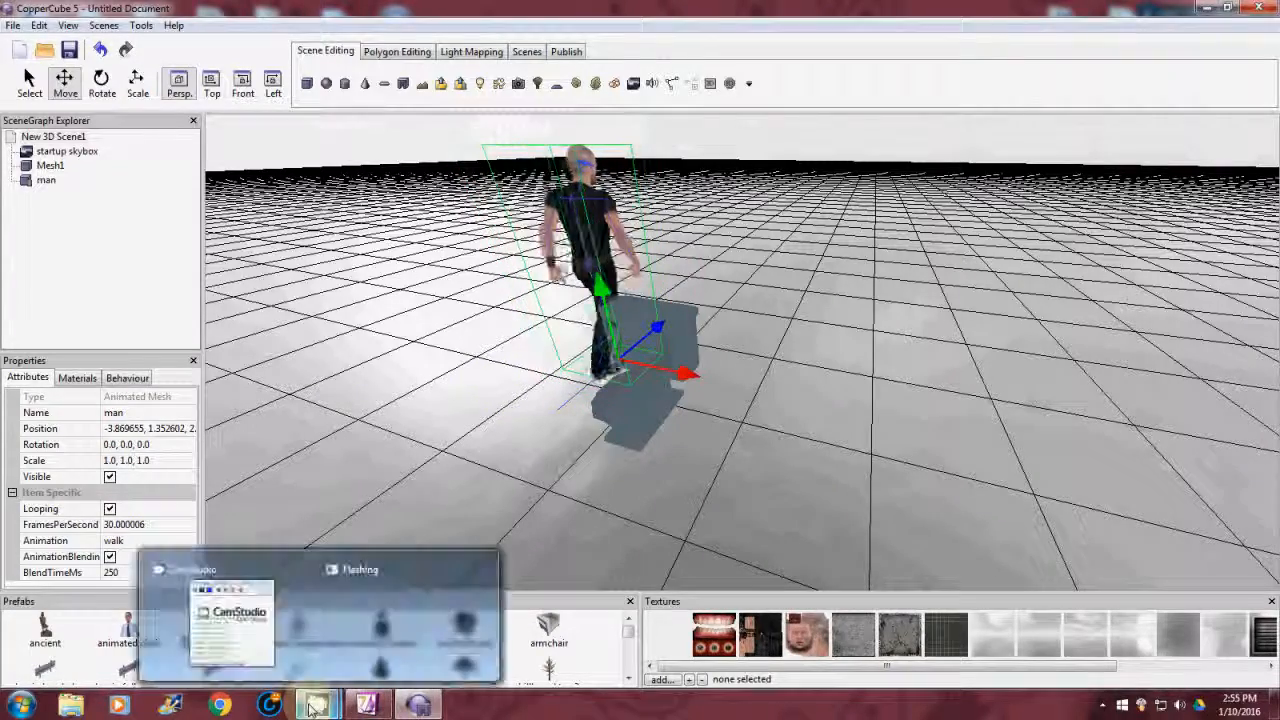
# Restore the CamStudio recorder window over the CopperCube scene
pyautogui.click(231, 622)
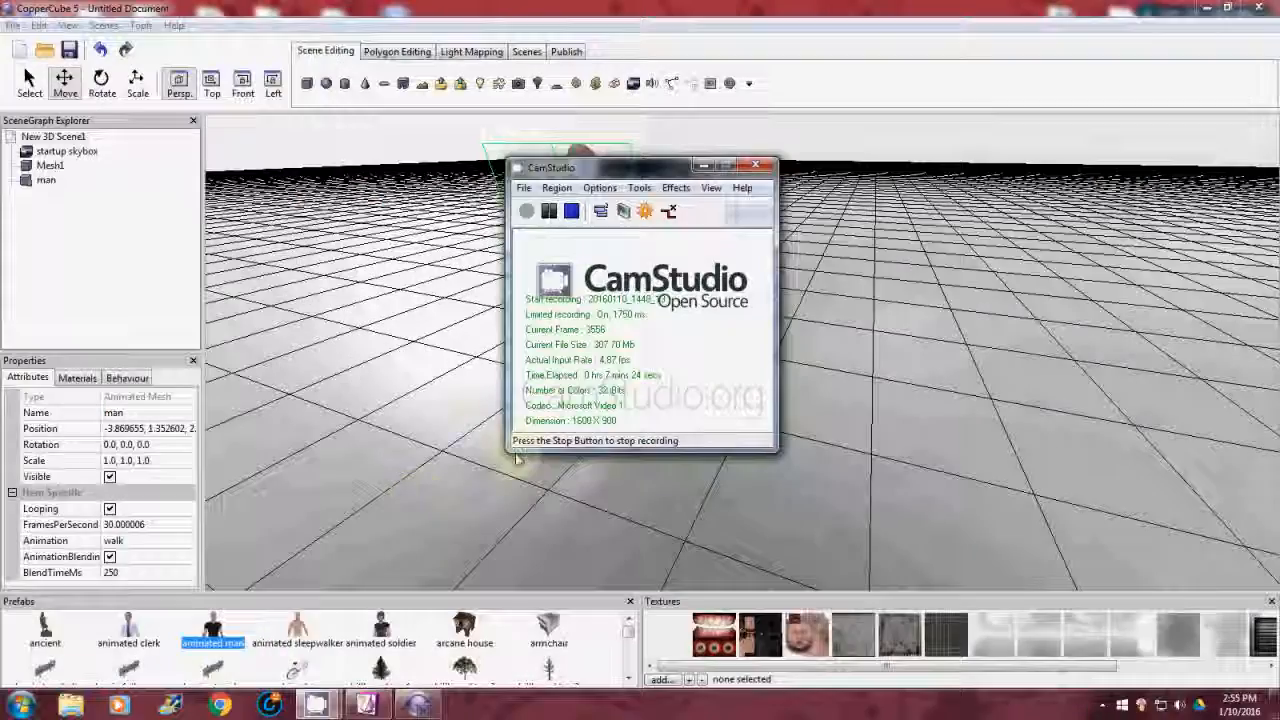